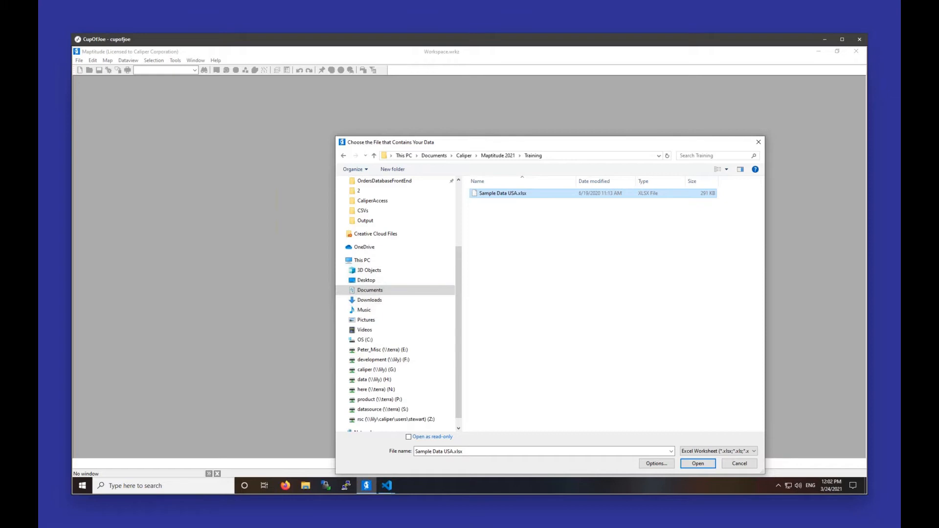
# Step: Open the Sample Data USA.xlsx workbook in Excel and review the Customers sheet from its header row
pyautogui.rightClick(490, 196)
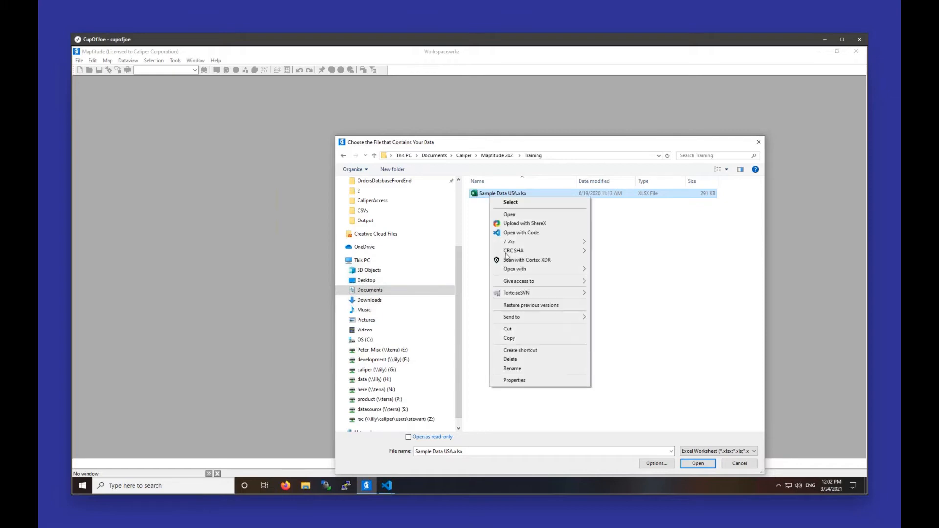
pyautogui.click(509, 214)
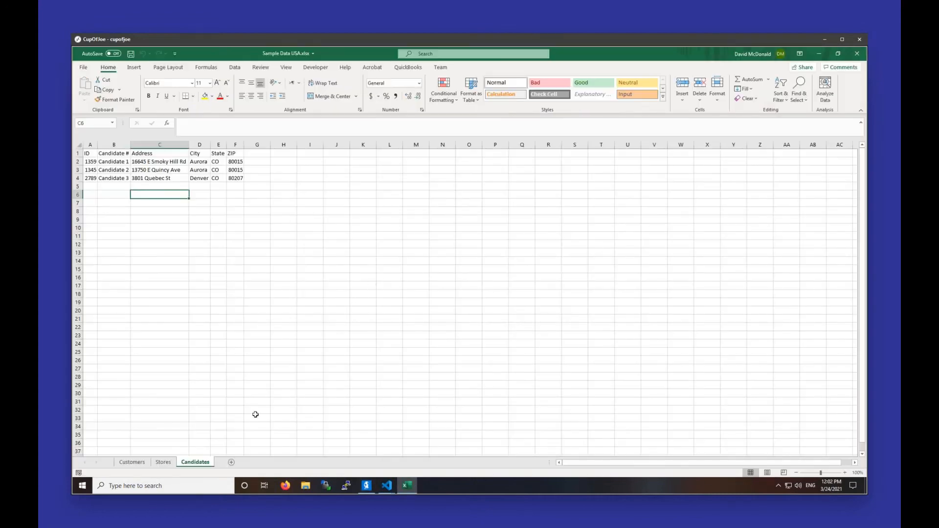
pyautogui.click(134, 463)
pyautogui.scroll(20, 184, 326)
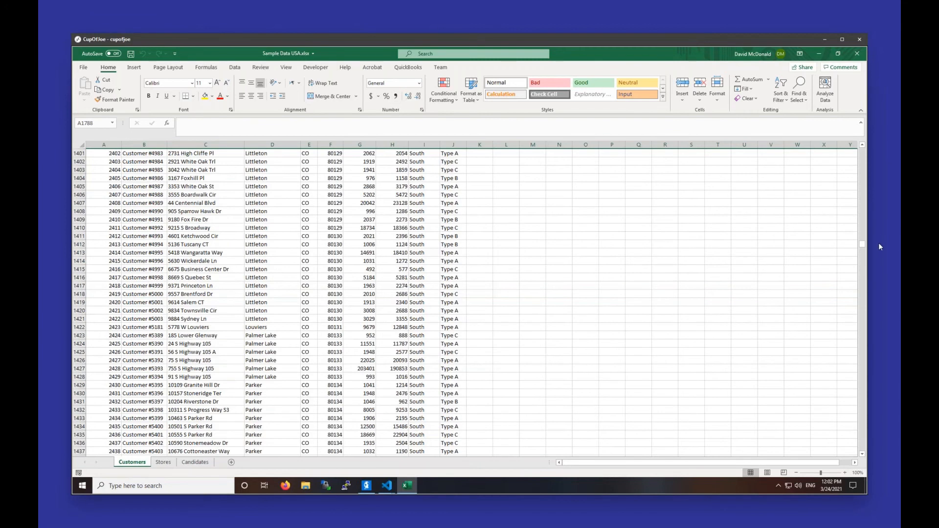
pyautogui.moveTo(860, 247); pyautogui.dragTo(869, 133)
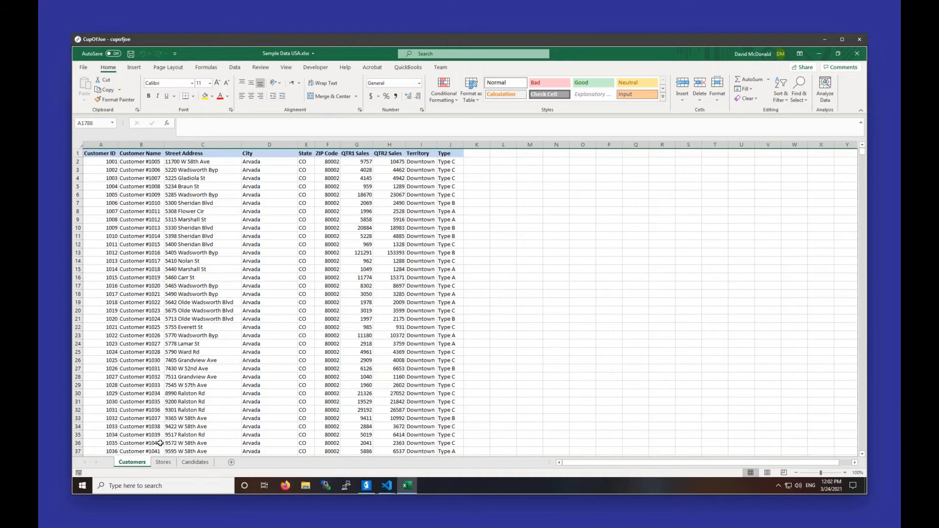
# Step: Review the Stores and Candidates sheets, including the candidate address rows, and close the workbook from the Customers sheet
pyautogui.click(159, 463)
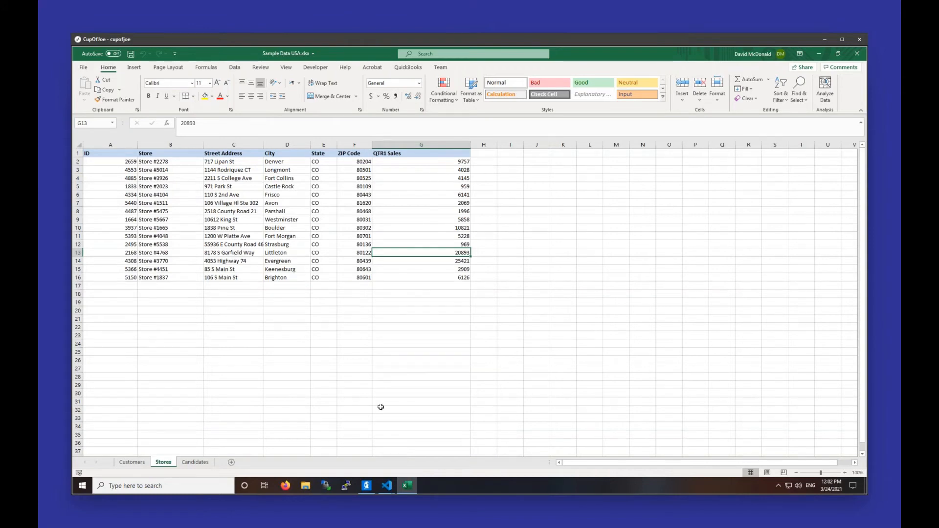
pyautogui.click(196, 463)
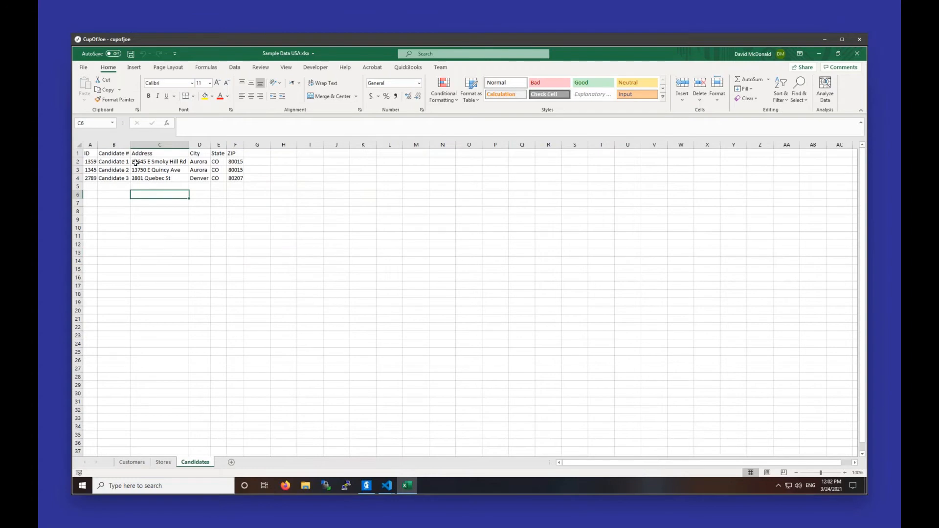
pyautogui.click(109, 162)
pyautogui.moveTo(143, 170); pyautogui.dragTo(235, 178)
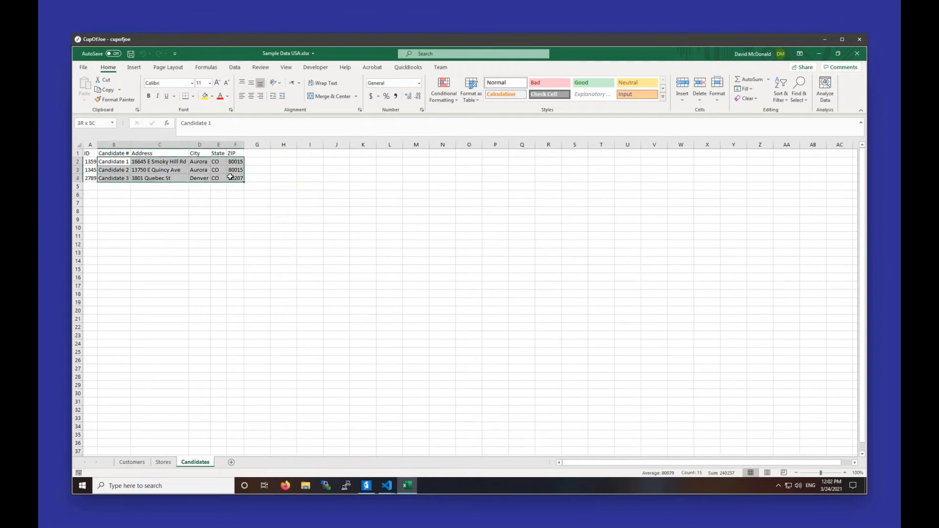
pyautogui.click(230, 177)
pyautogui.moveTo(91, 162); pyautogui.dragTo(236, 178)
pyautogui.click(228, 276)
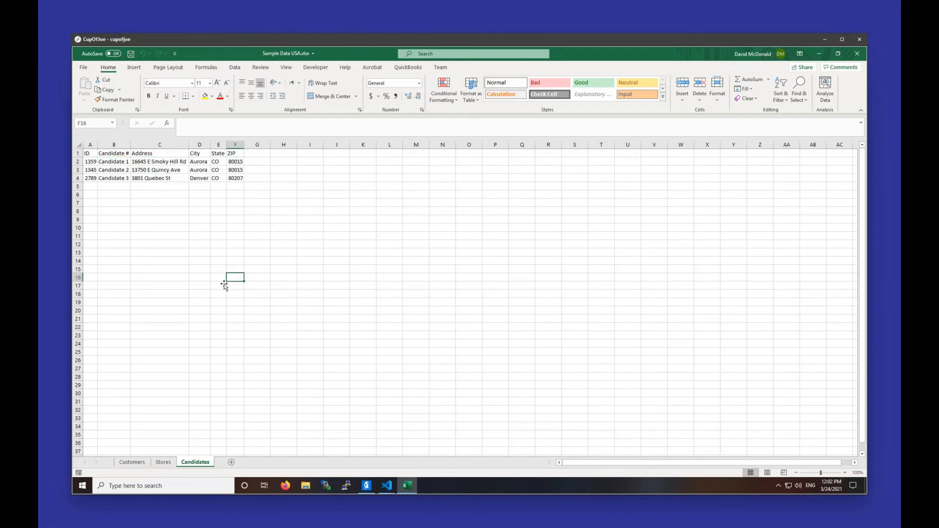
pyautogui.click(139, 463)
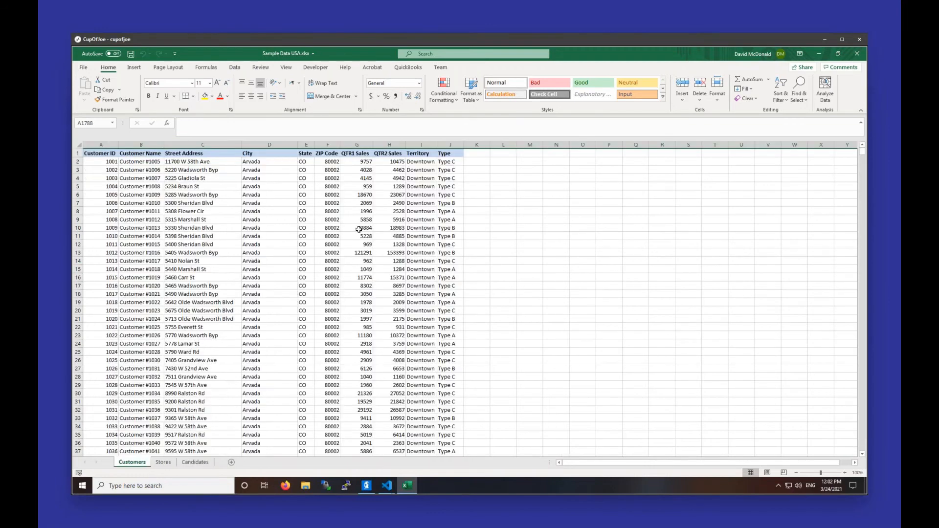
pyautogui.click(857, 53)
# Step: Choose Sample Data USA.xlsx as the map's data file and use its Stores sheet
pyautogui.doubleClick(511, 194)
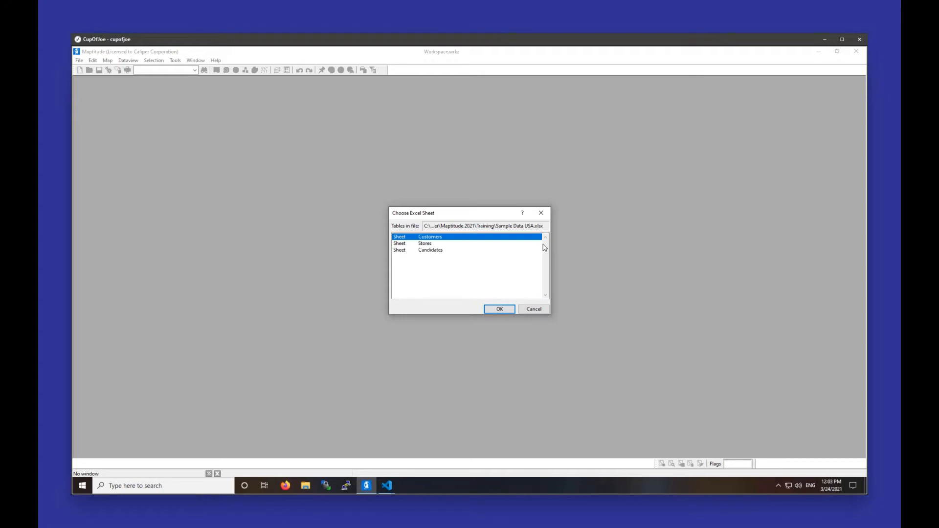
pyautogui.click(441, 244)
pyautogui.click(499, 310)
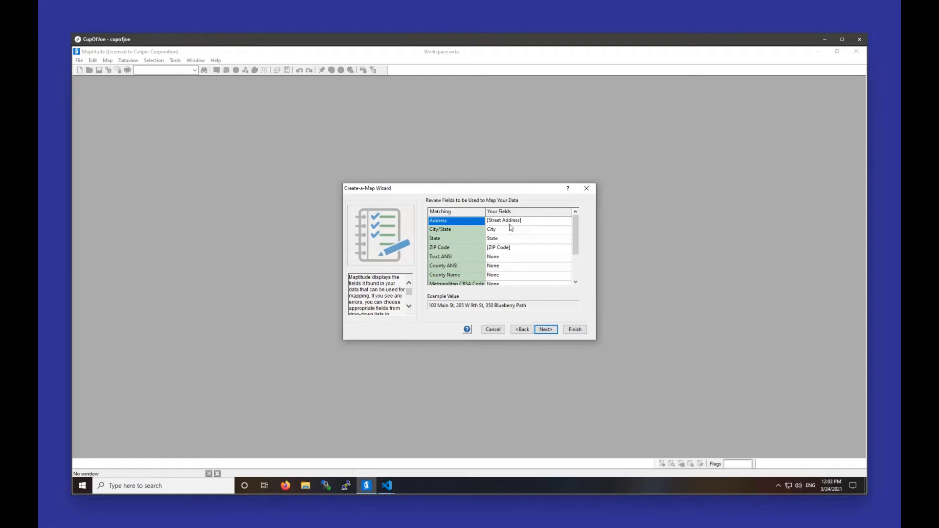
# Step: Accept the matched address fields, locate records by Address, ZIP Code or City, and finish the stores map without a theme
pyautogui.click(545, 330)
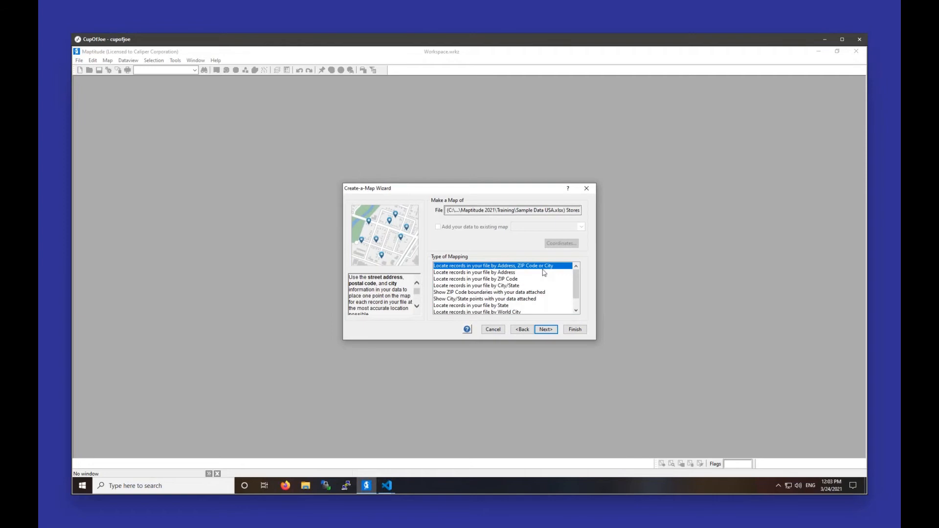
pyautogui.click(545, 330)
pyautogui.click(546, 330)
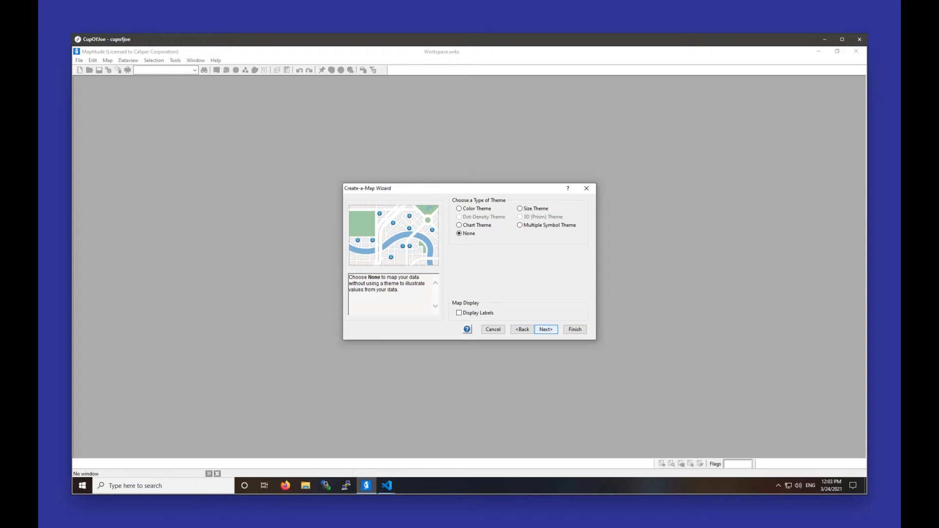
pyautogui.click(546, 329)
pyautogui.click(575, 329)
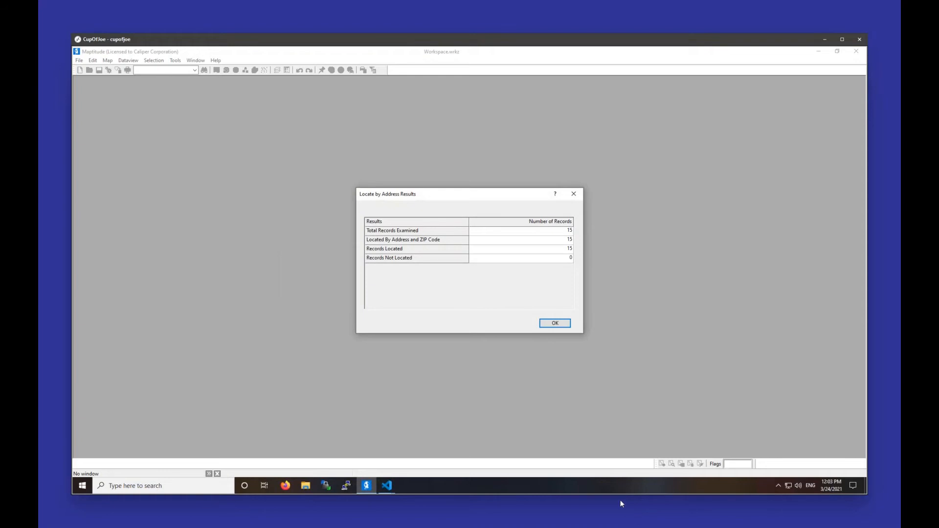
pyautogui.click(557, 324)
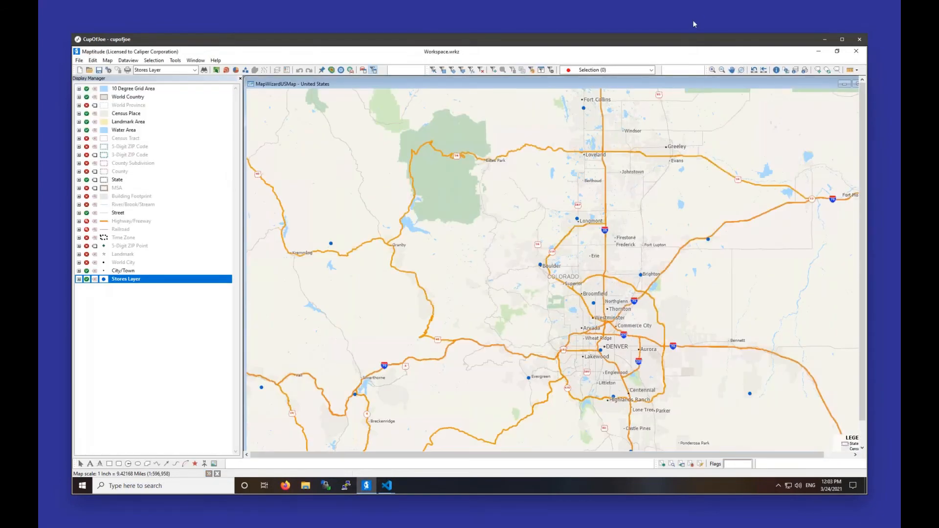
# Step: Tile the map window vertically so it fills the workspace
pyautogui.click(196, 60)
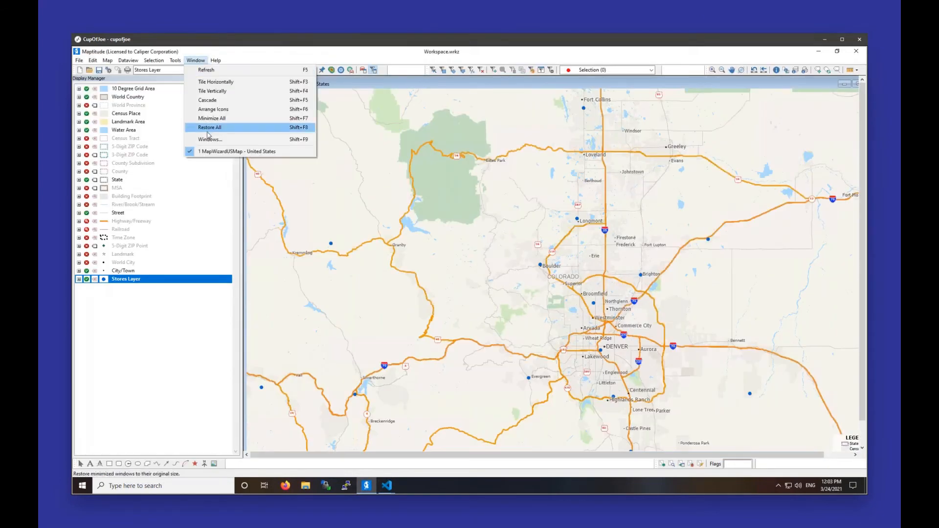
pyautogui.click(211, 91)
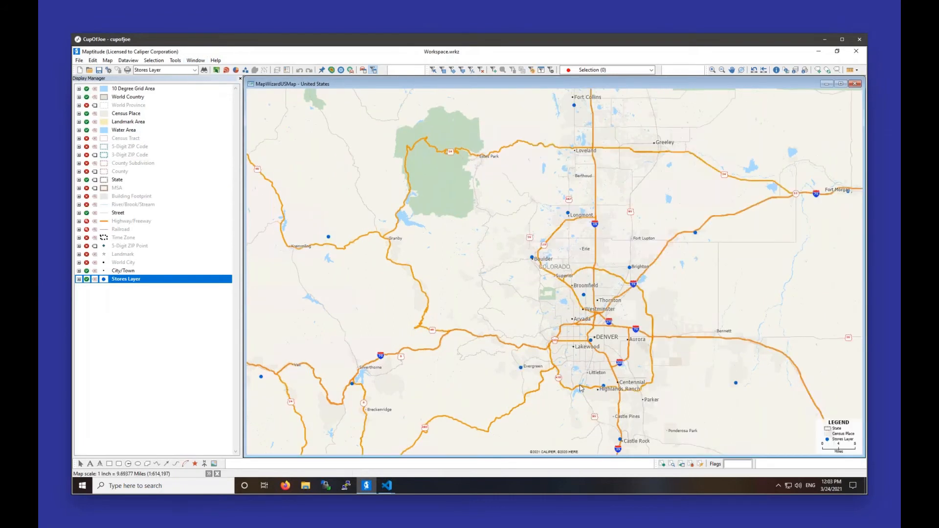
pyautogui.moveTo(582, 388)
# Step: Open a new dataview for the Stores Layer, then move and narrow its window over the map
pyautogui.rightClick(129, 286)
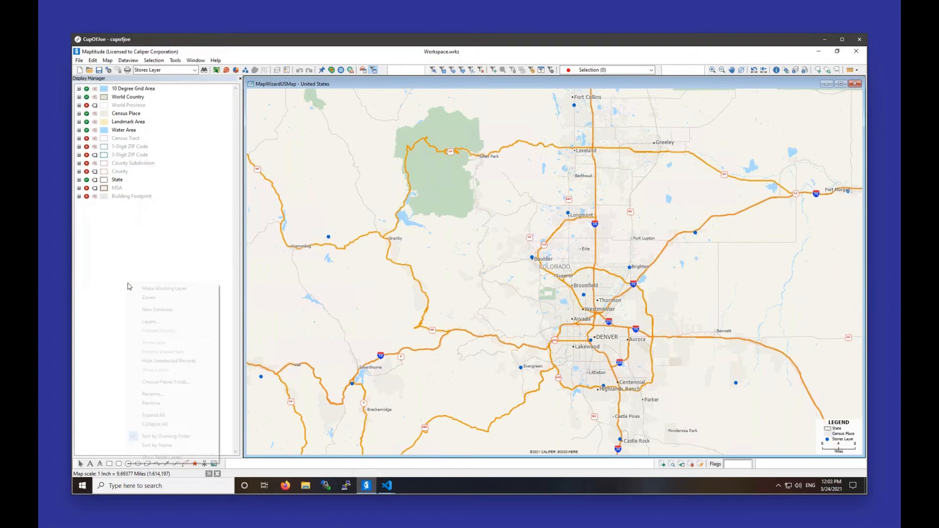
pyautogui.click(154, 309)
pyautogui.moveTo(489, 87); pyautogui.dragTo(517, 148)
pyautogui.moveTo(781, 225); pyautogui.dragTo(651, 219)
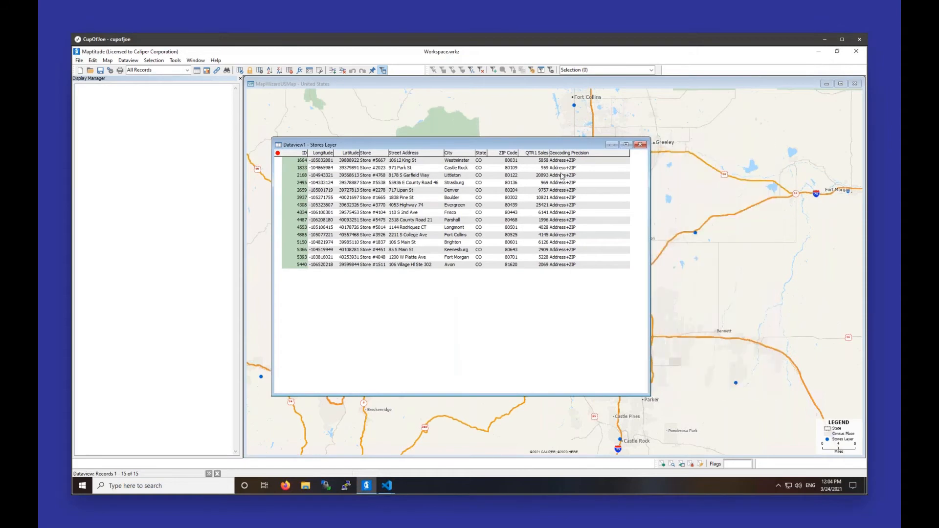
# Step: Check the QTR1 Sales column, shorten the dataview window to fit its records, and return to the map
pyautogui.click(533, 153)
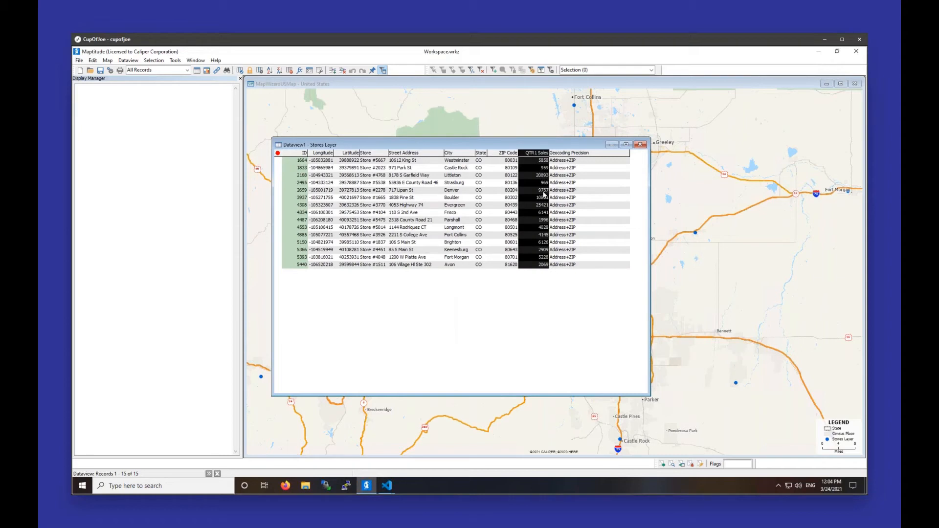
pyautogui.click(533, 208)
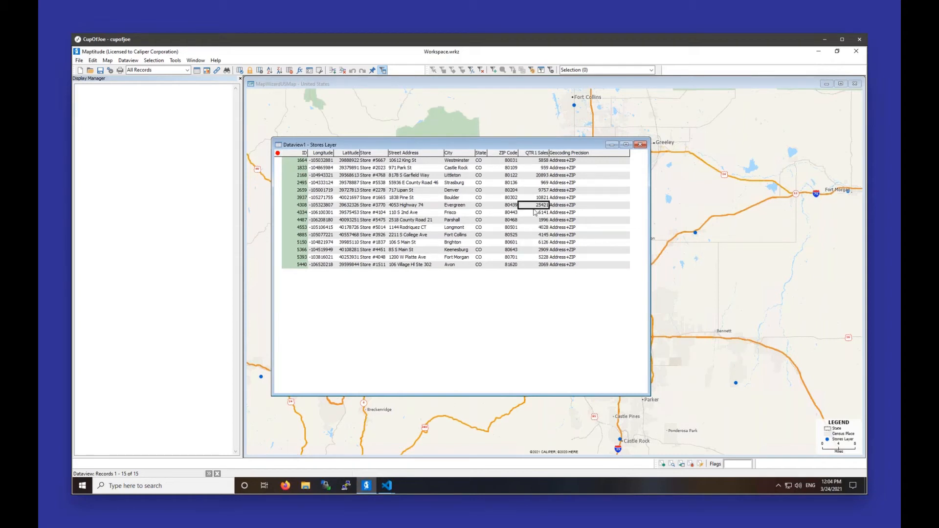
pyautogui.moveTo(571, 396); pyautogui.dragTo(589, 275)
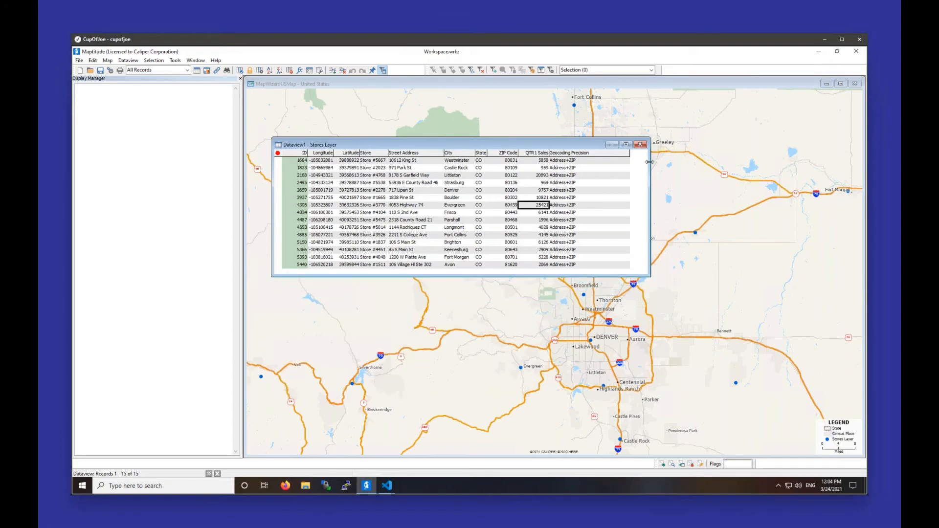
pyautogui.click(641, 144)
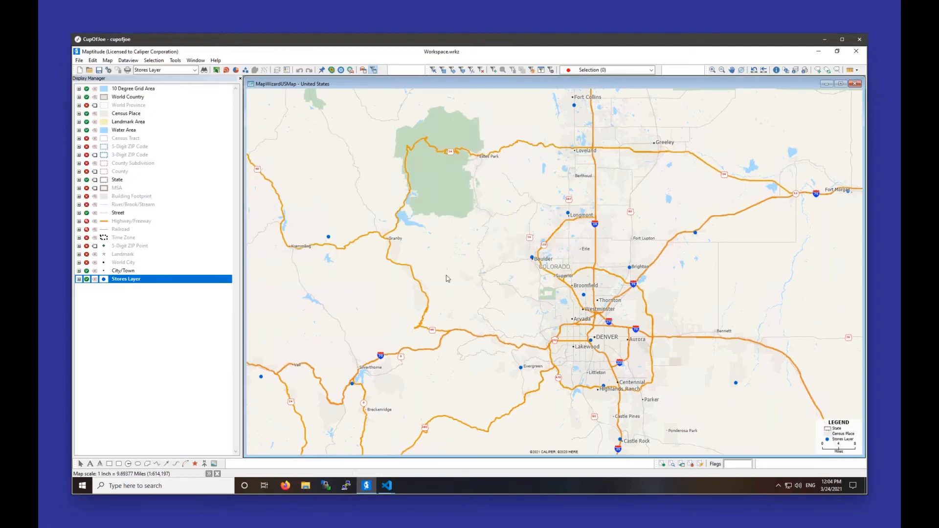
pyautogui.moveTo(448, 277)
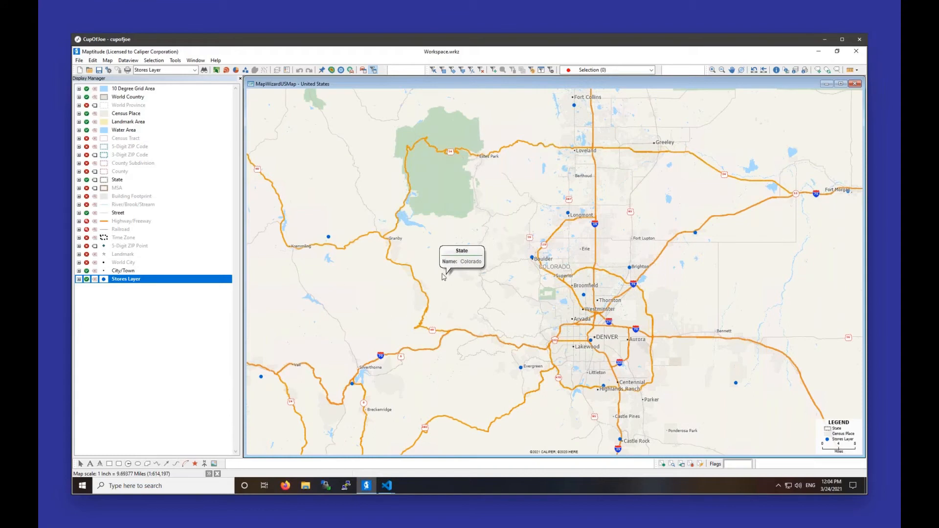
# Step: Bring the Stores Layer dataview back in front of the map and move its window lower
pyautogui.click(196, 60)
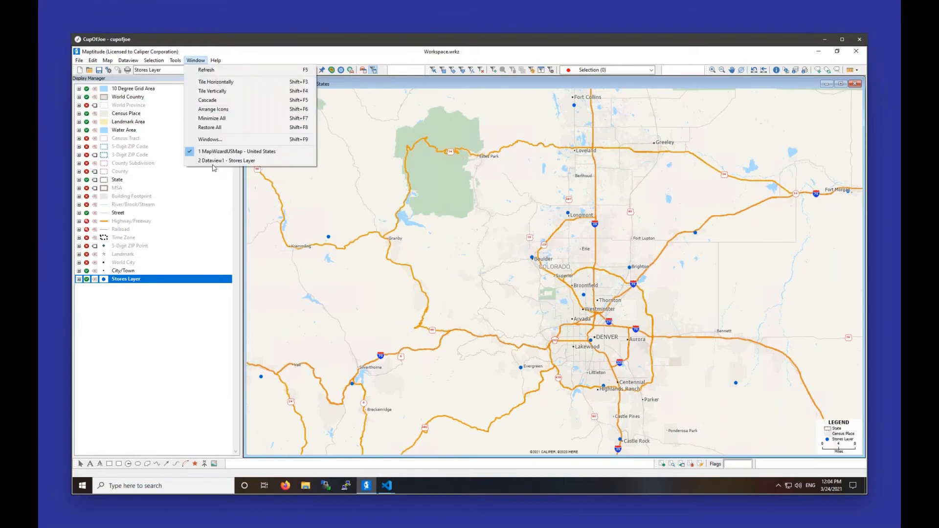
pyautogui.click(215, 160)
pyautogui.click(522, 216)
pyautogui.moveTo(520, 163); pyautogui.dragTo(519, 263)
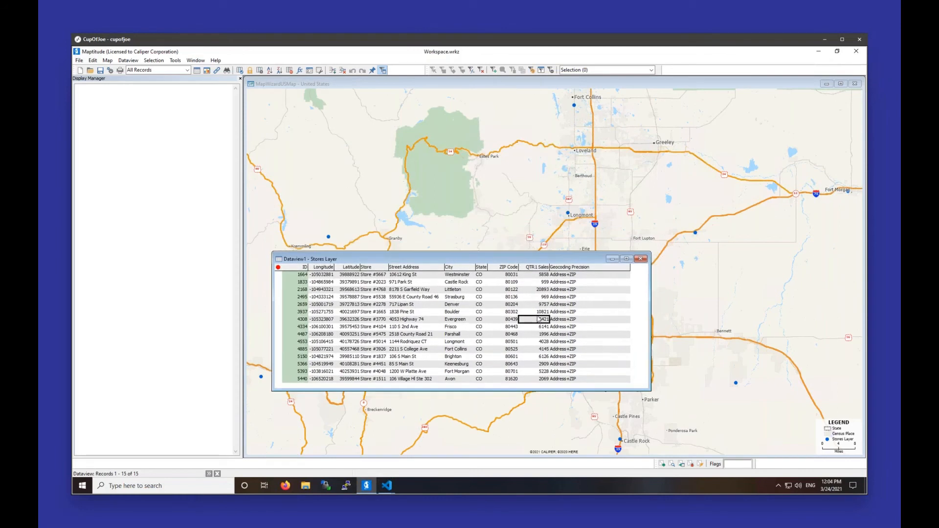
# Step: Add Store #3770, Store #4768, Store #1665 and Store #2278 to the selection set, then close the dataview
pyautogui.click(278, 319)
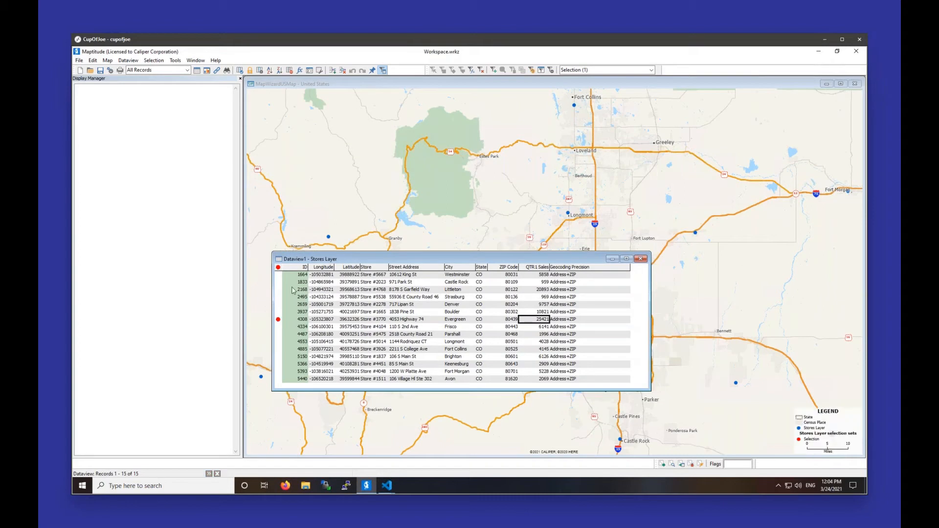
pyautogui.click(277, 290)
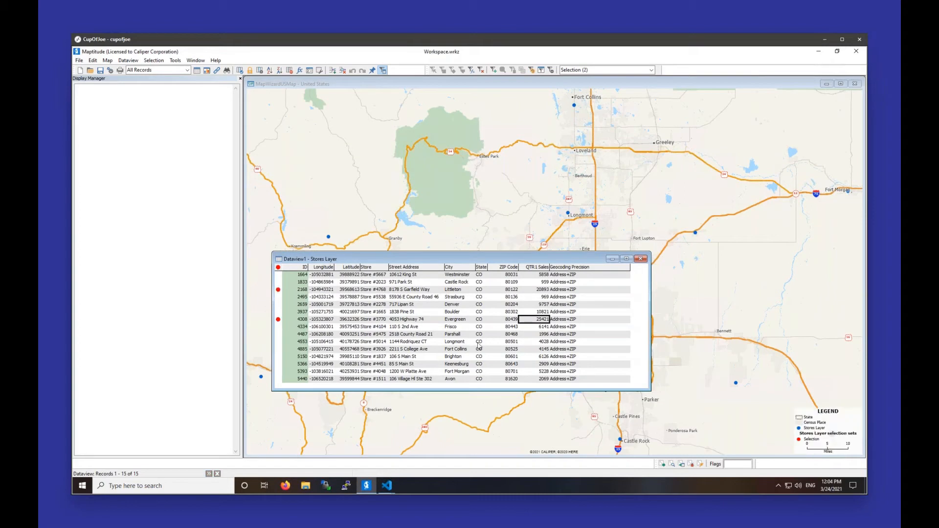
pyautogui.click(278, 312)
pyautogui.click(278, 304)
pyautogui.click(642, 259)
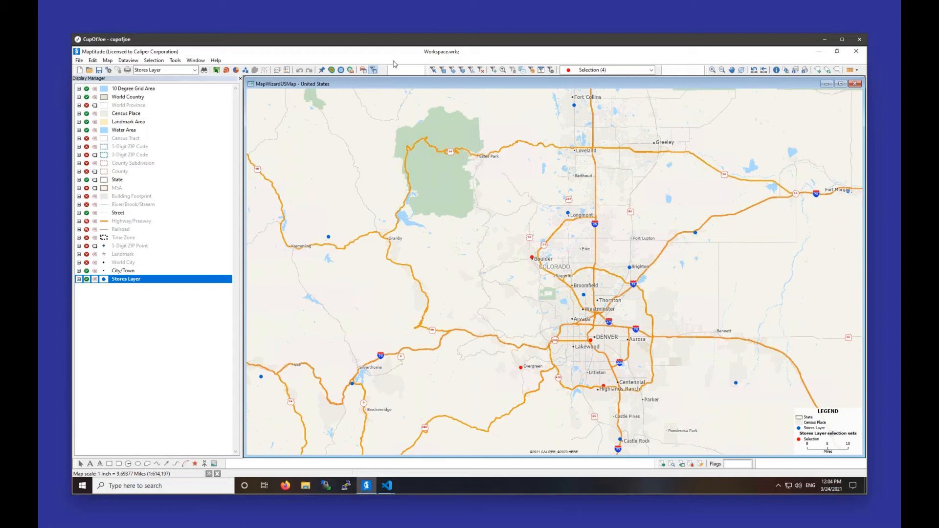
# Step: Create separate fixed 3-mile buffers around the selected stores, named from the Store field, with demographics calculated
pyautogui.click(341, 70)
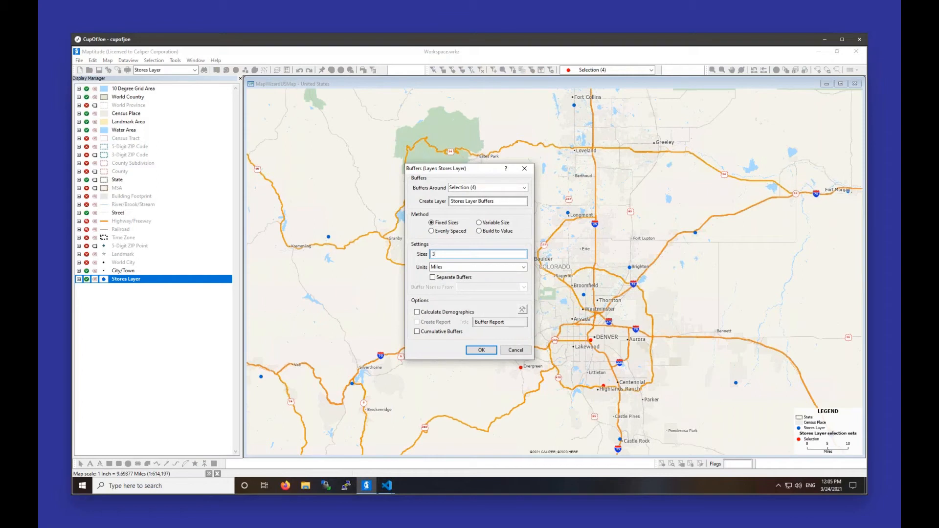
pyautogui.click(460, 277)
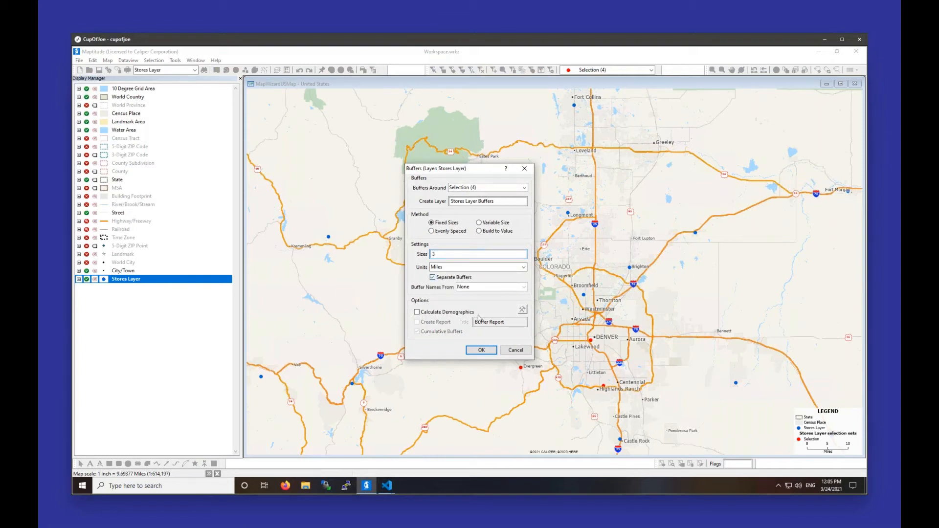
pyautogui.click(496, 290)
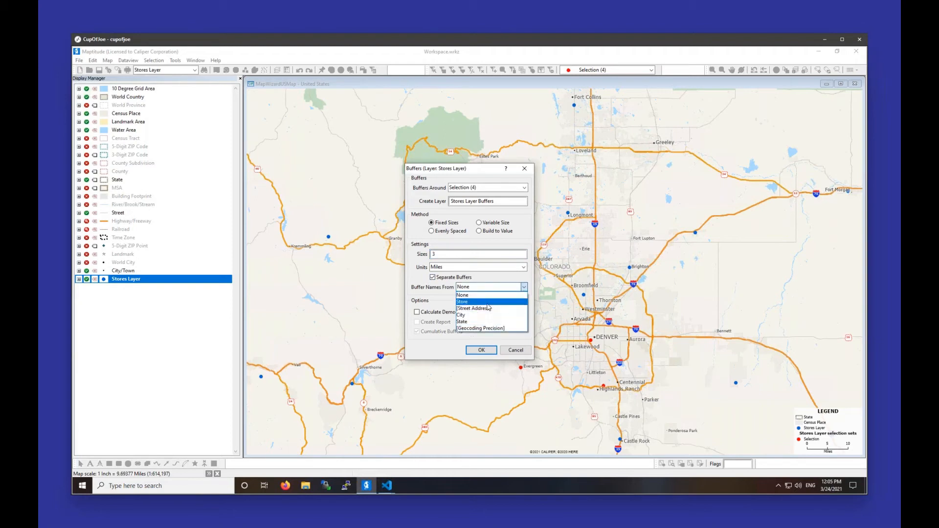
pyautogui.click(490, 302)
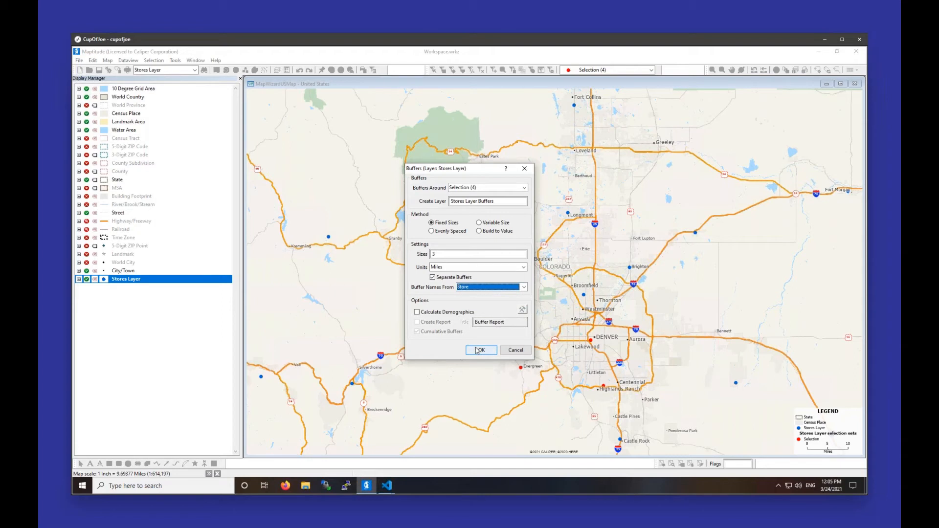
pyautogui.click(416, 312)
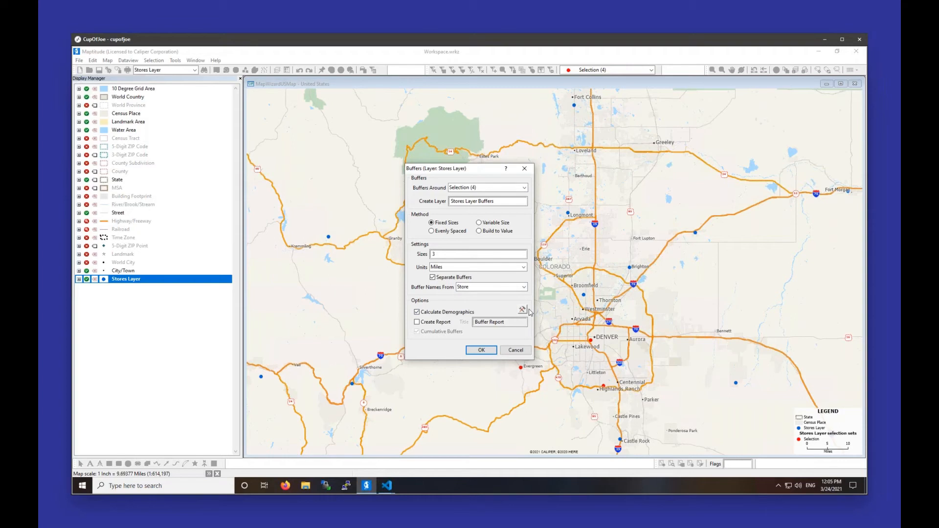
pyautogui.click(470, 350)
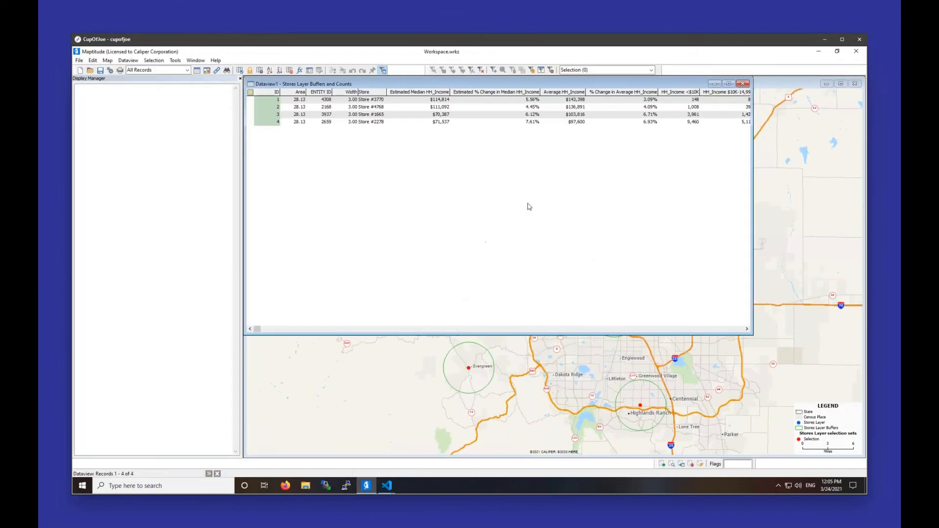
# Step: Move the buffer dataview lower over the map and look through its income, population and race fields for the four stores
pyautogui.moveTo(442, 91); pyautogui.dragTo(485, 201)
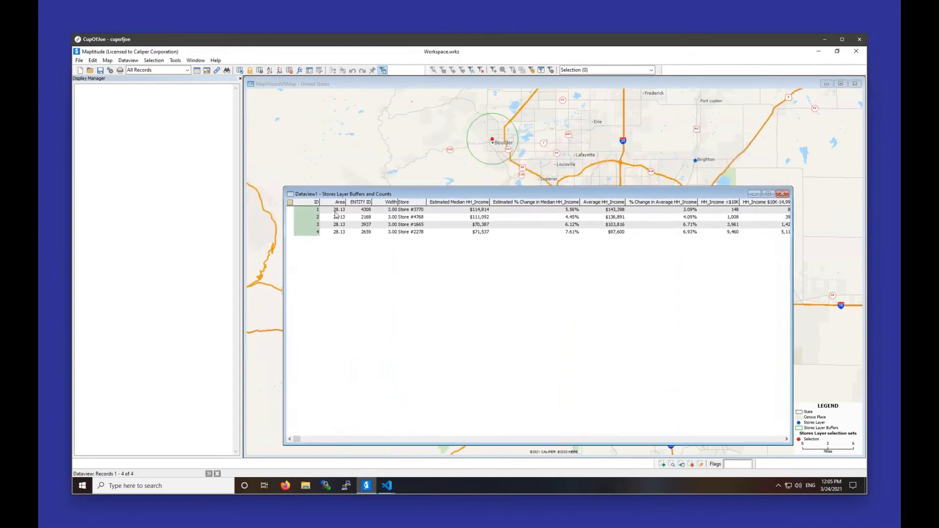
pyautogui.moveTo(412, 211); pyautogui.dragTo(473, 221)
pyautogui.click(480, 220)
pyautogui.click(773, 440)
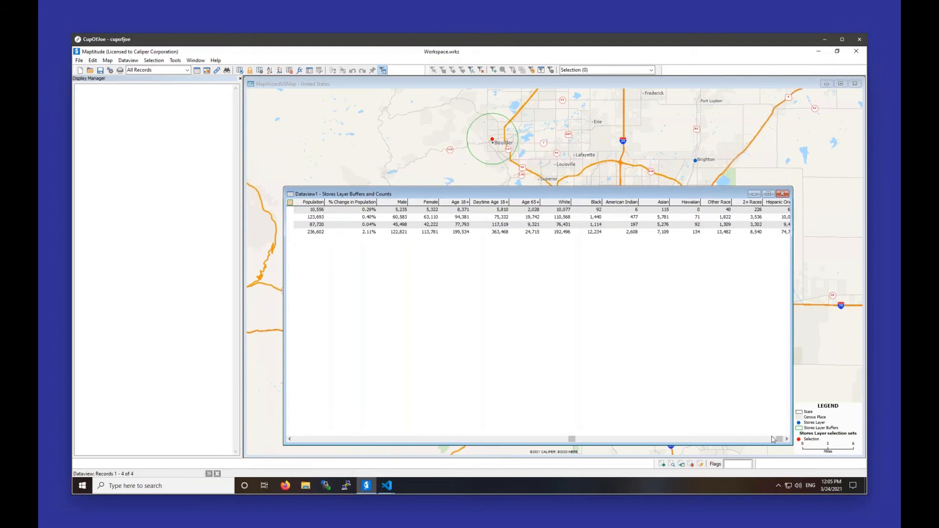
pyautogui.click(315, 440)
pyautogui.click(315, 440)
pyautogui.click(315, 440)
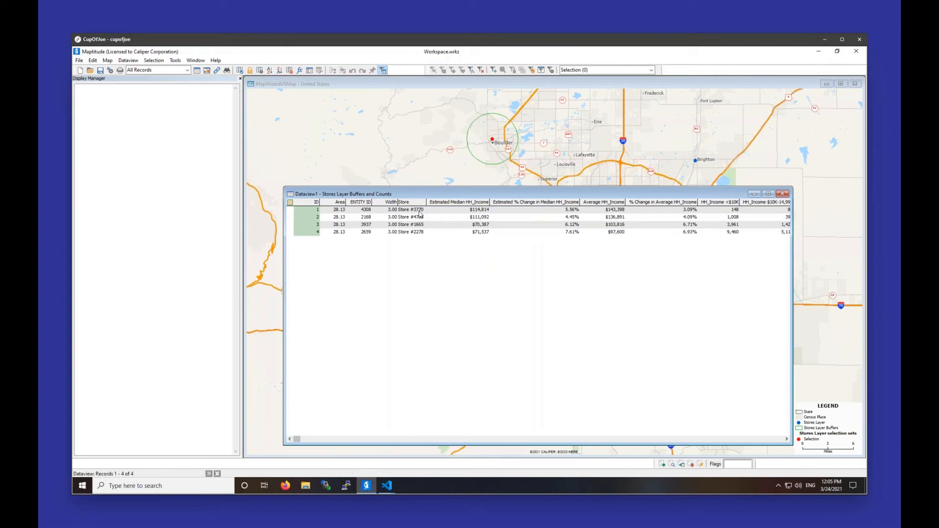
# Step: Zoom the map to the buffer of Store #3770 from its dataview record, and move the dataview below the store
pyautogui.click(473, 213)
pyautogui.click(417, 219)
pyautogui.click(446, 218)
pyautogui.rightClick(422, 213)
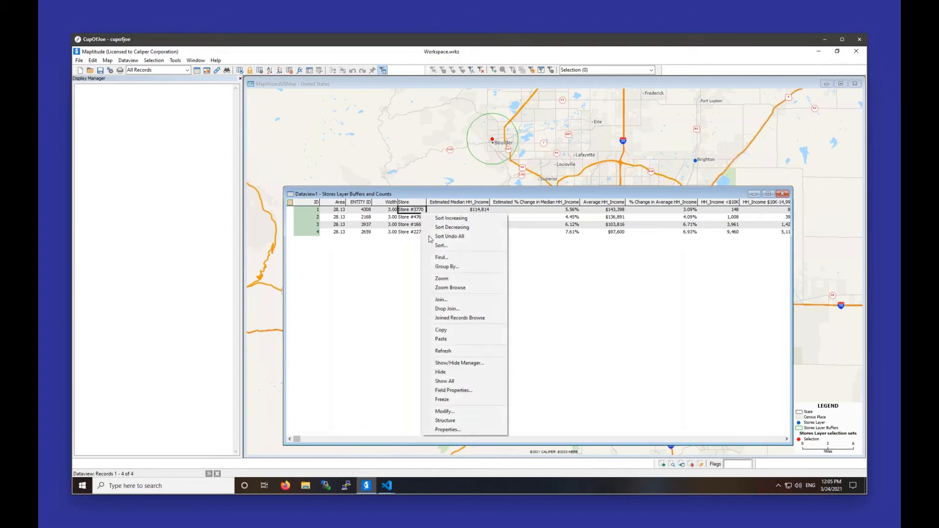
pyautogui.click(443, 279)
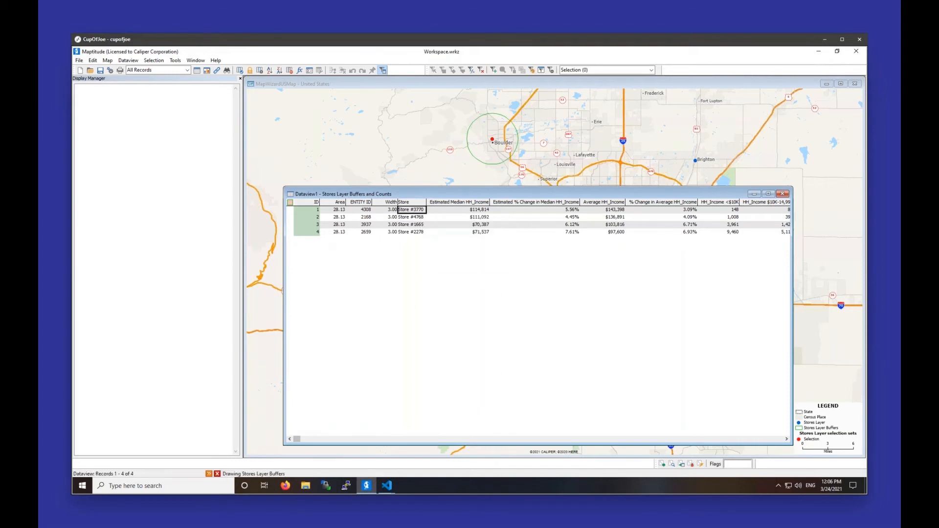
pyautogui.moveTo(522, 196); pyautogui.dragTo(534, 367)
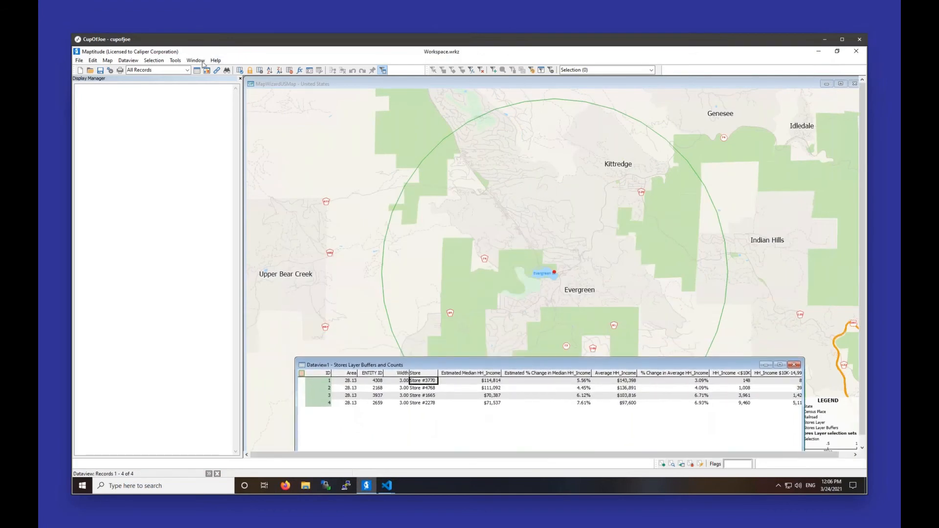
# Step: Tile the dataview above the map, then shorten the dataview to its four records and extend the map up to it
pyautogui.click(196, 61)
pyautogui.click(211, 91)
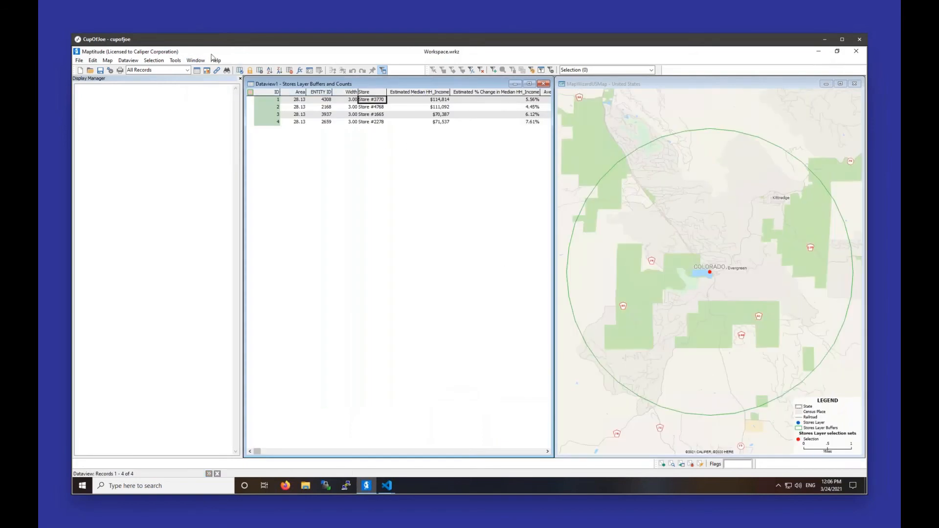
pyautogui.click(196, 60)
pyautogui.click(210, 81)
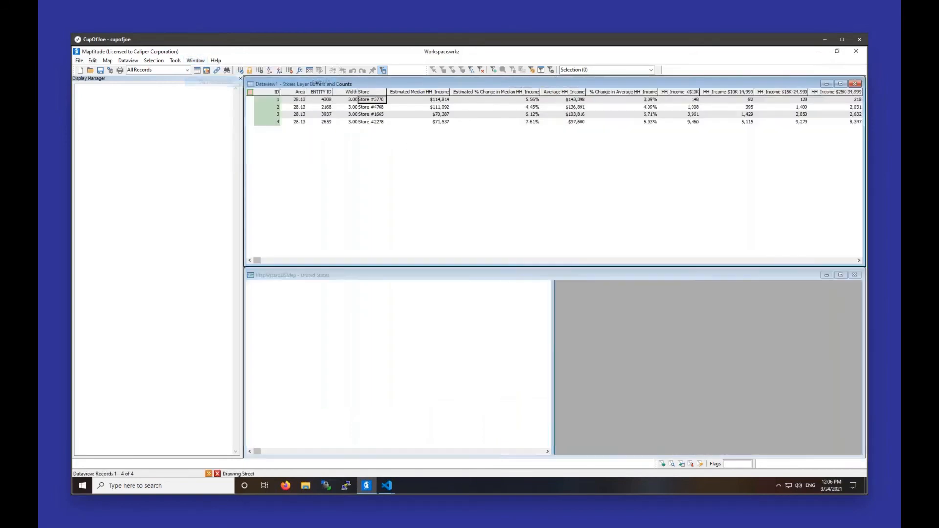
pyautogui.moveTo(577, 261); pyautogui.dragTo(570, 147)
pyautogui.moveTo(569, 267); pyautogui.dragTo(560, 155)
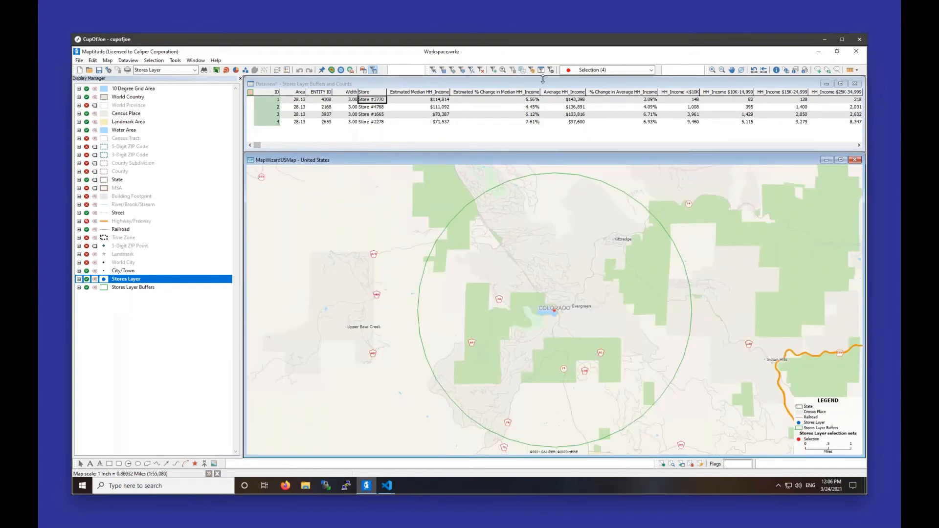
# Step: Check the QTR1 Sales of Store #3770 in its map info, look along the buffer dataview's fields, and close the info window
pyautogui.click(777, 70)
pyautogui.click(554, 310)
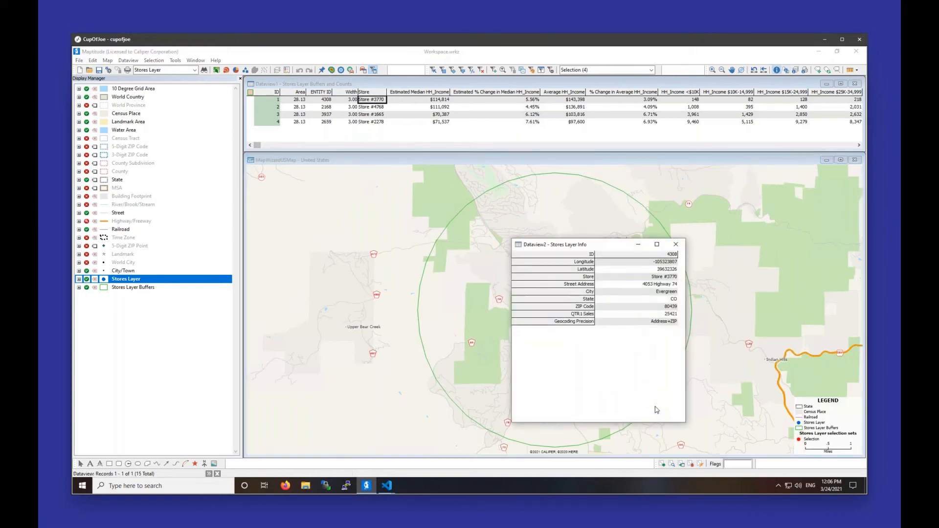
pyautogui.click(645, 314)
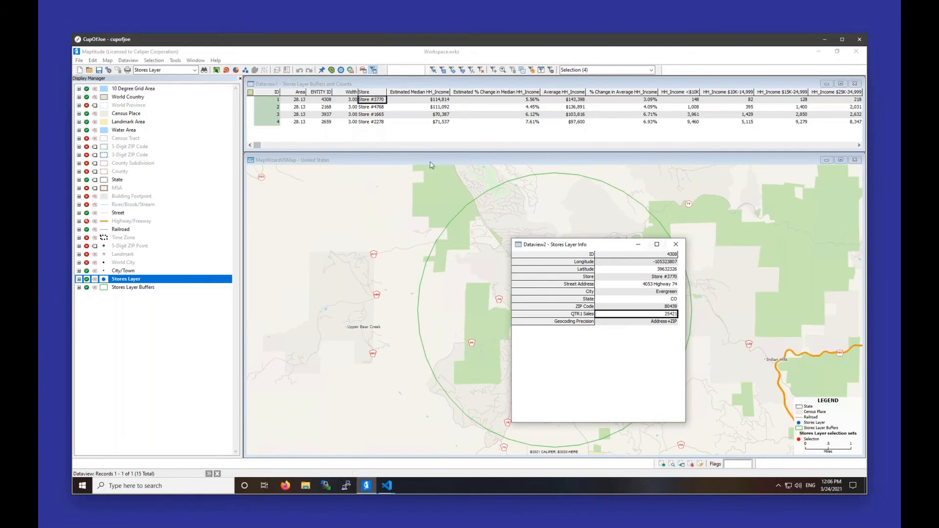
pyautogui.click(859, 146)
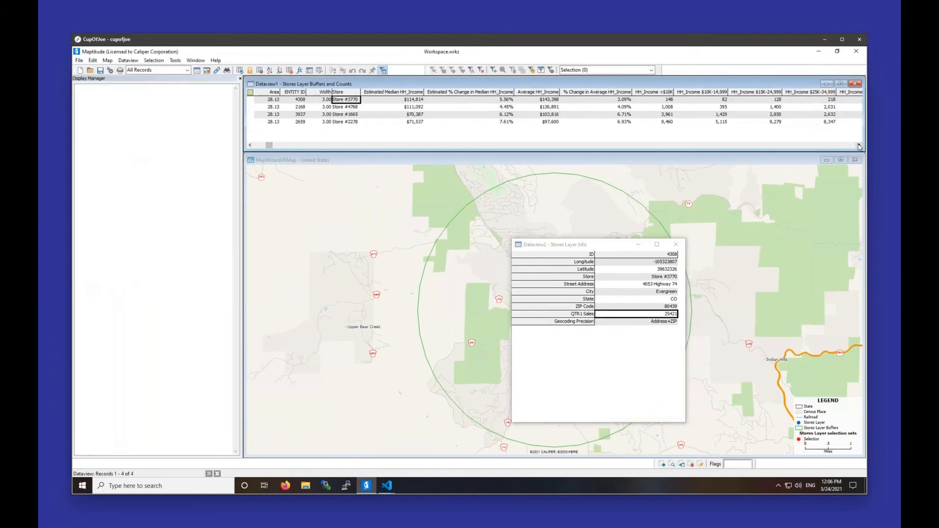
pyautogui.click(859, 146)
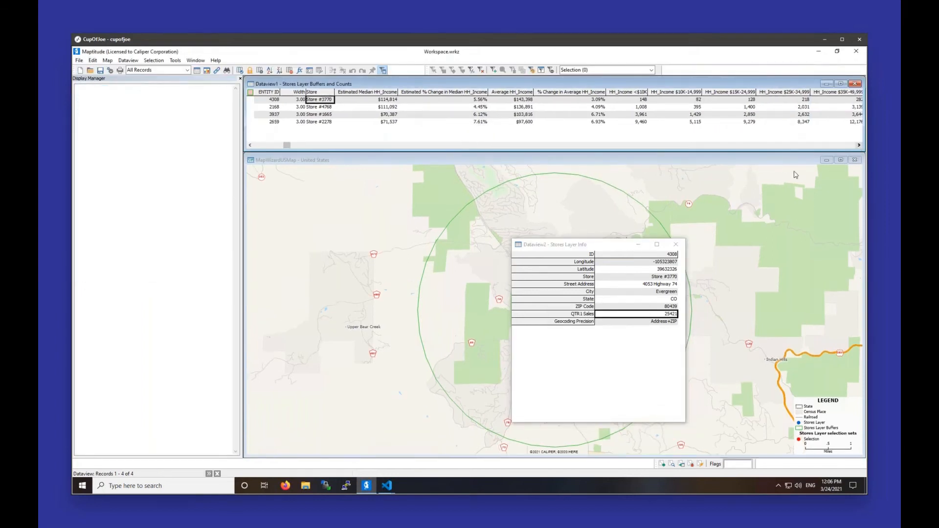
pyautogui.click(679, 246)
pyautogui.click(679, 247)
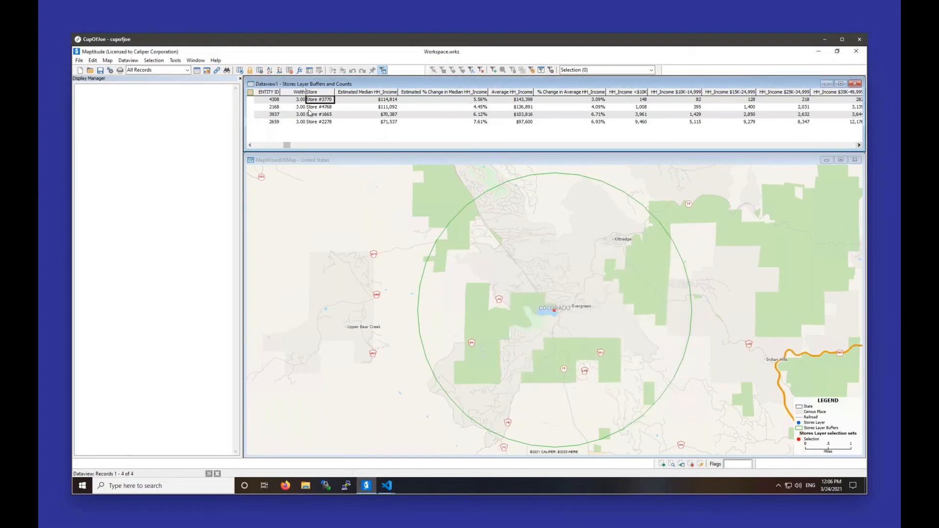
# Step: Zoom the map to the buffer of Store #4768 from its record in the dataview
pyautogui.rightClick(311, 102)
pyautogui.click(310, 109)
pyautogui.rightClick(311, 105)
pyautogui.click(331, 171)
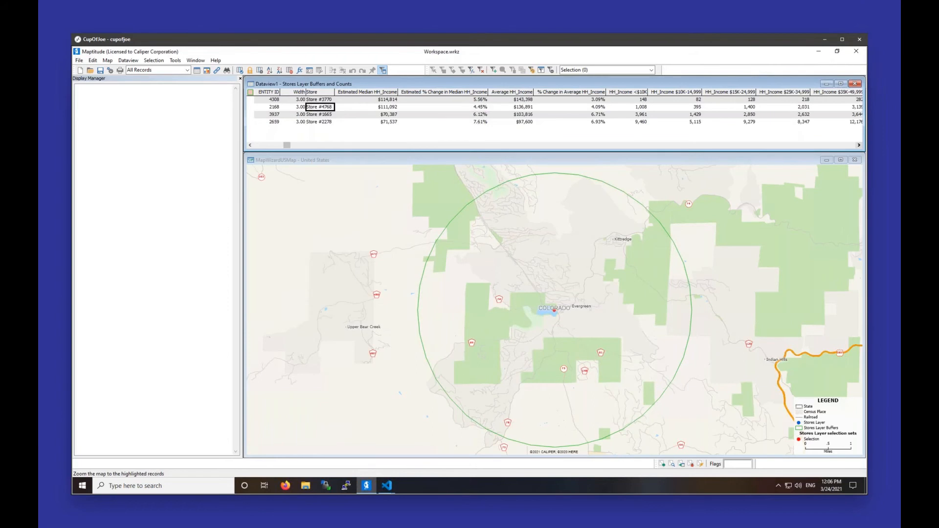
# Step: Open the info for Store #4768 on the map and check its QTR1 Sales
pyautogui.click(299, 158)
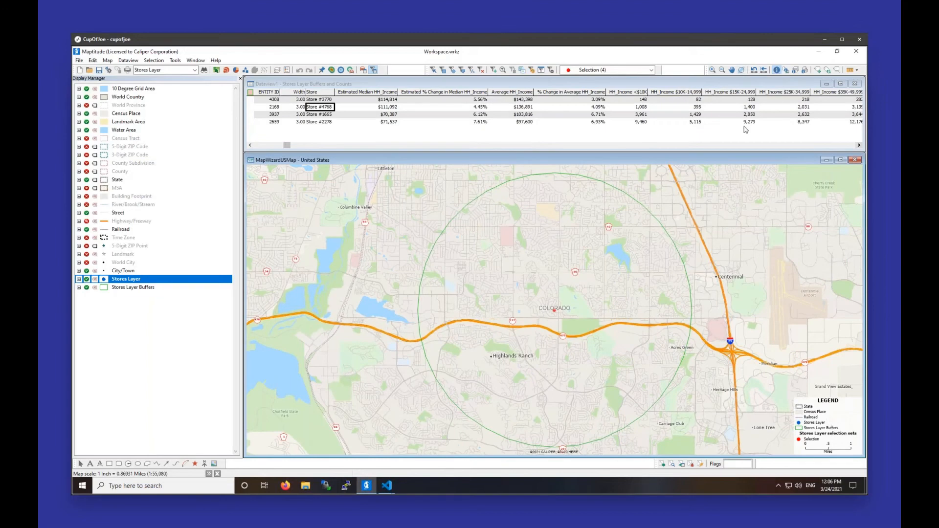
pyautogui.click(555, 311)
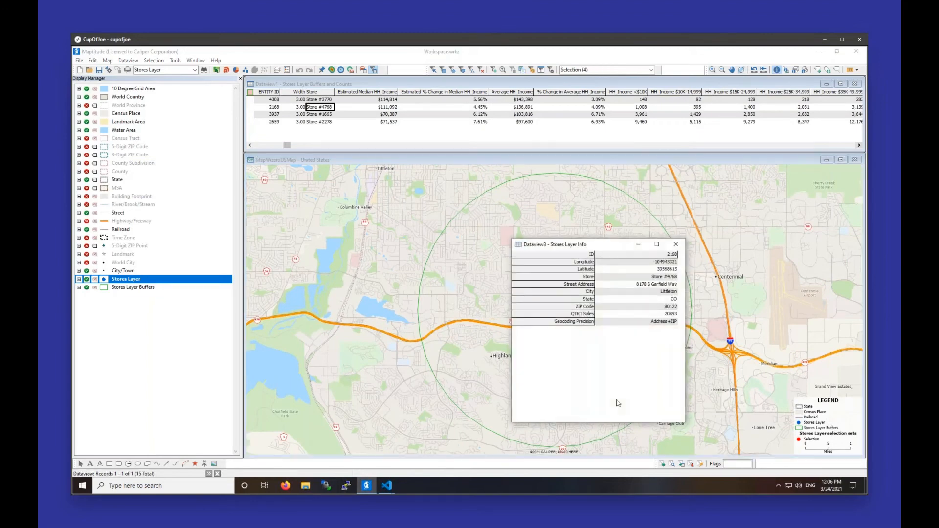
pyautogui.click(649, 315)
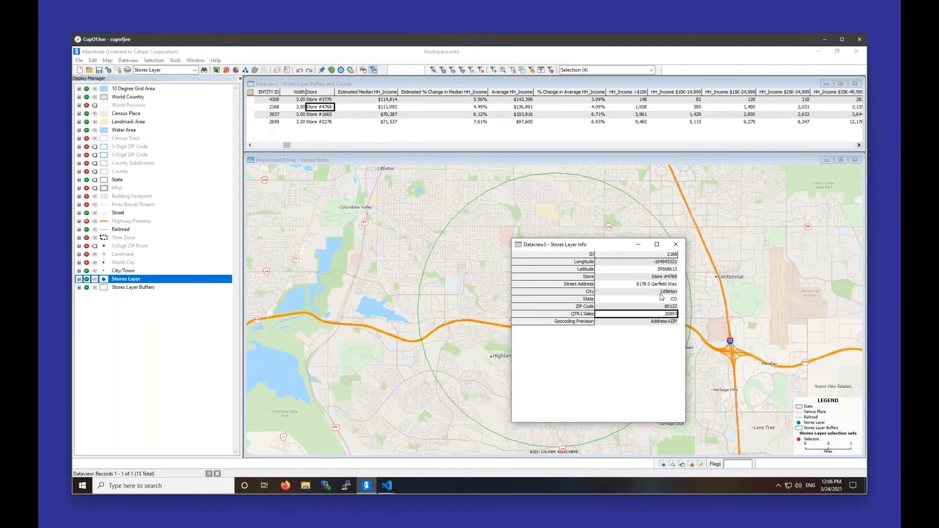
# Step: Review the buffer dataview's fields through 2018 Buying Power, and highlight Estimated Median HH_Income for Store #3770 and Store #4768
pyautogui.click(390, 111)
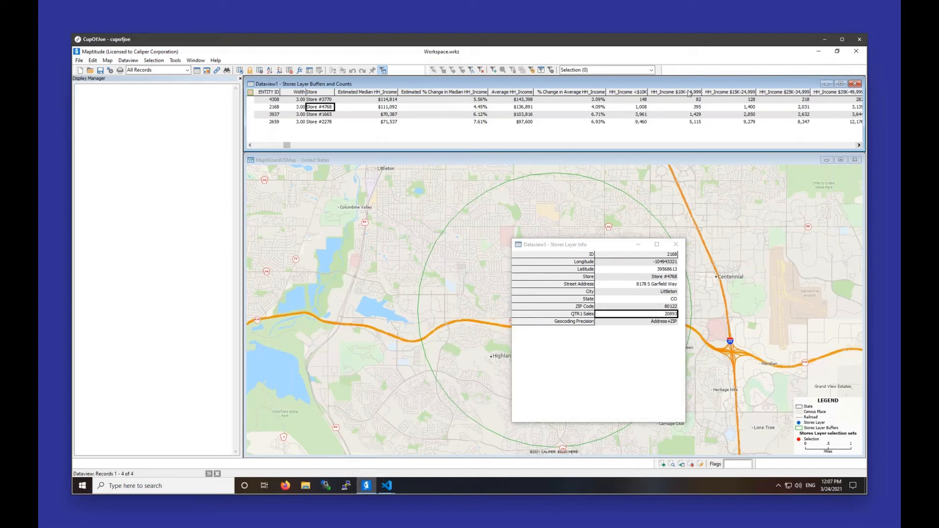
pyautogui.click(803, 104)
pyautogui.click(859, 145)
pyautogui.click(859, 145)
pyautogui.click(859, 146)
pyautogui.click(859, 145)
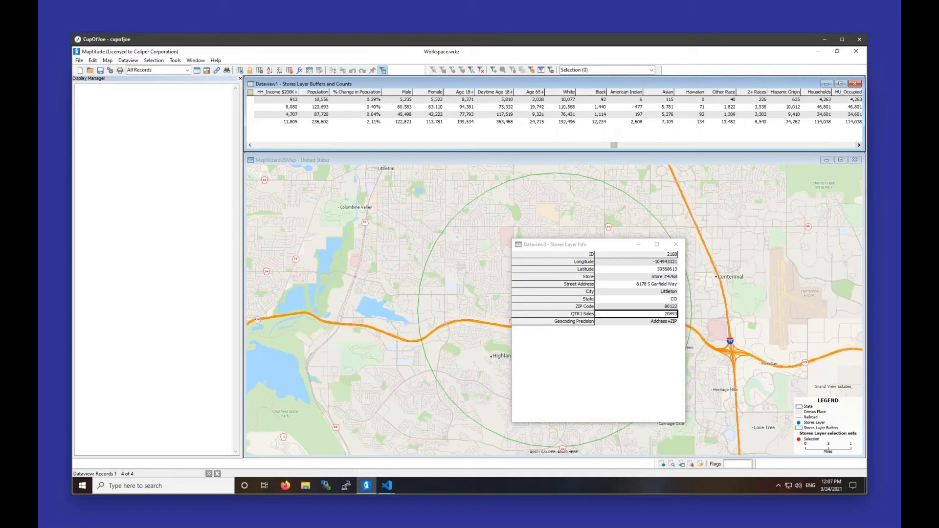
pyautogui.click(859, 145)
pyautogui.click(859, 145)
pyautogui.click(859, 145)
pyautogui.click(860, 145)
pyautogui.click(859, 145)
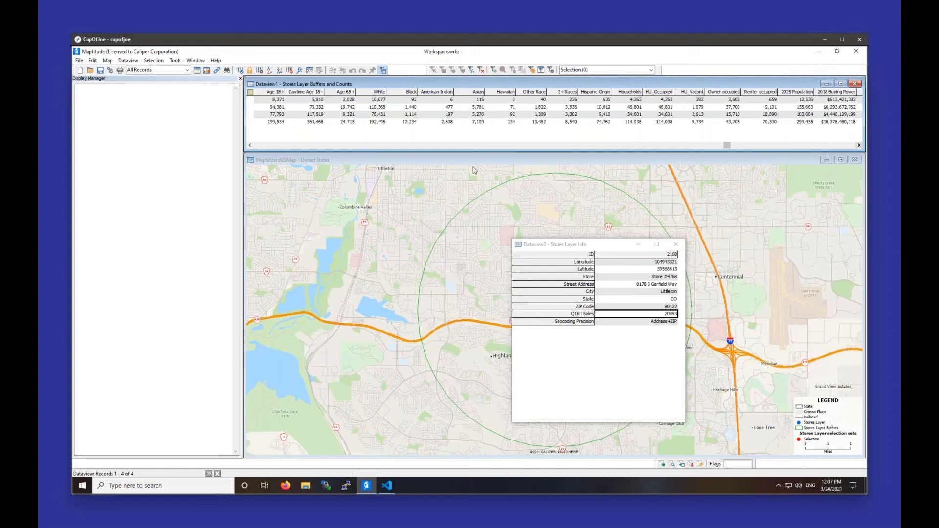
pyautogui.click(260, 146)
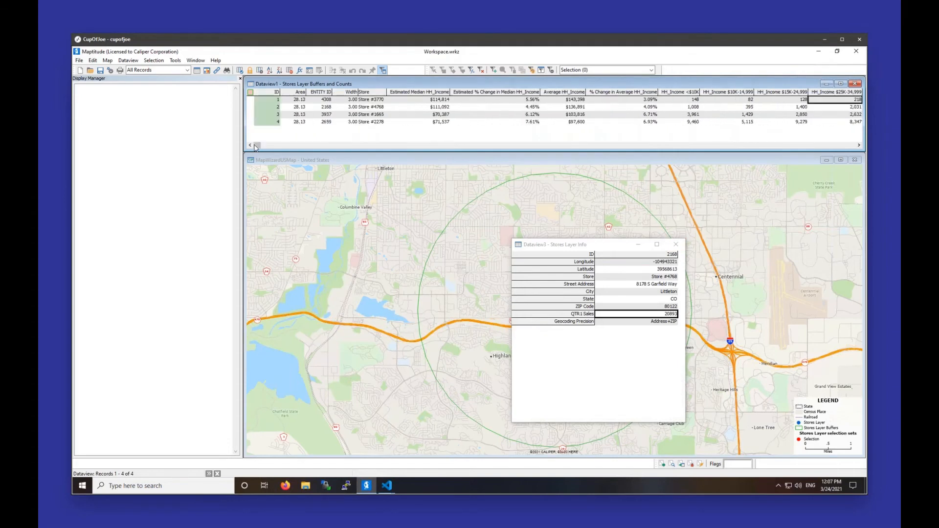
pyautogui.moveTo(417, 100); pyautogui.dragTo(419, 111)
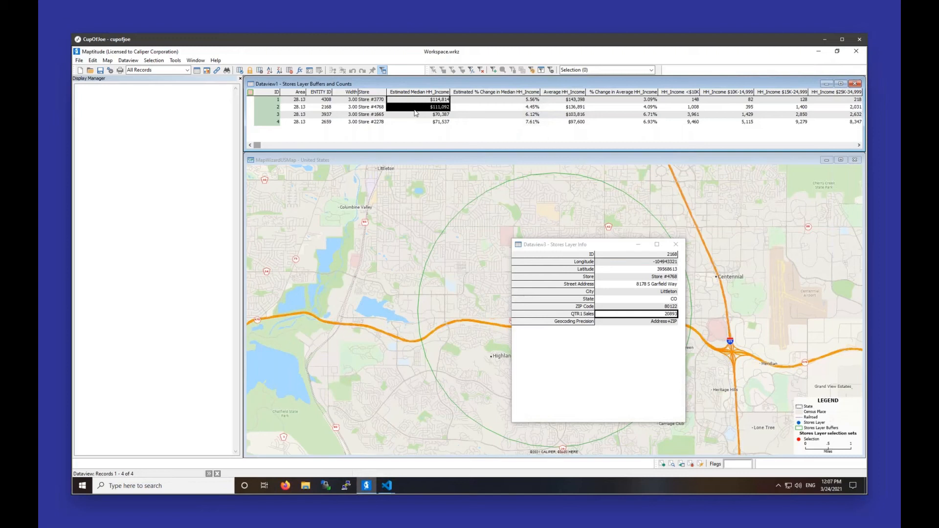
# Step: Close the Store #4768 info window and show the wider Denver area with its store buffers on the map
pyautogui.click(424, 166)
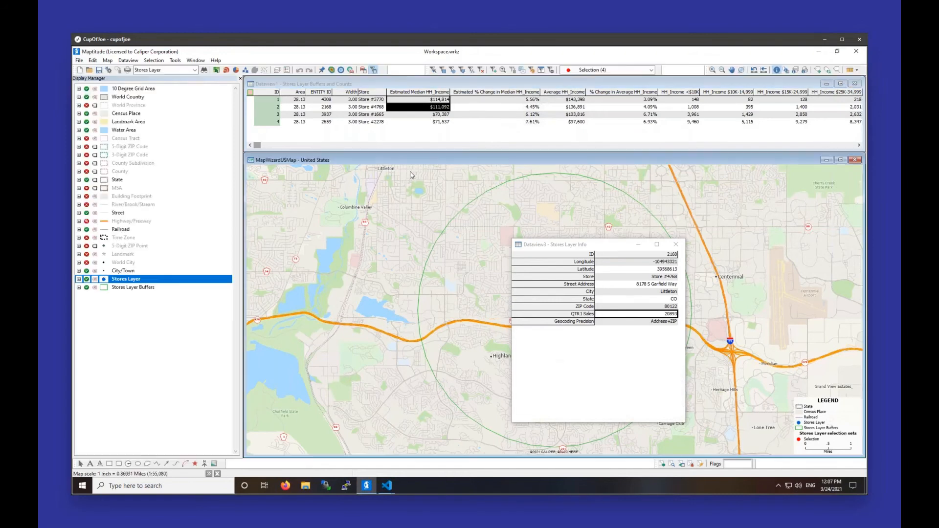
pyautogui.click(676, 244)
pyautogui.scroll(-5, 354, 328)
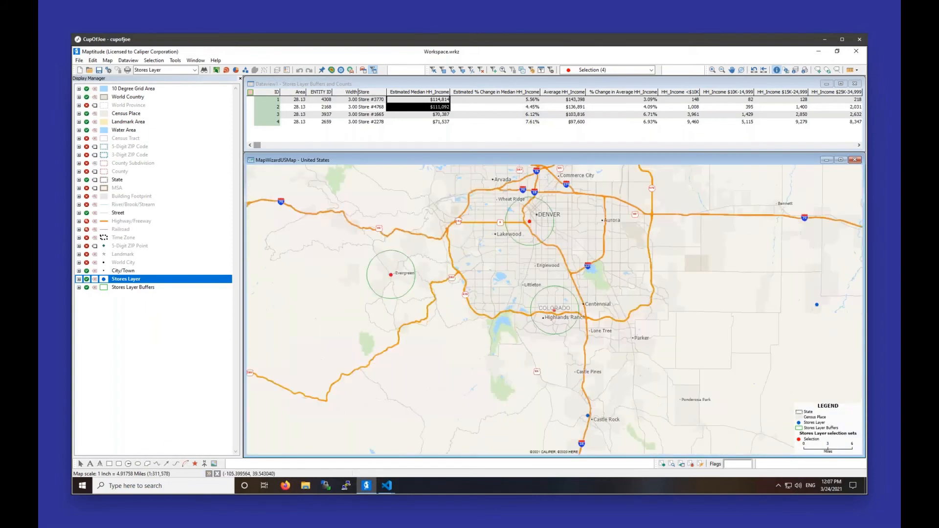
pyautogui.moveTo(552, 298); pyautogui.dragTo(535, 352)
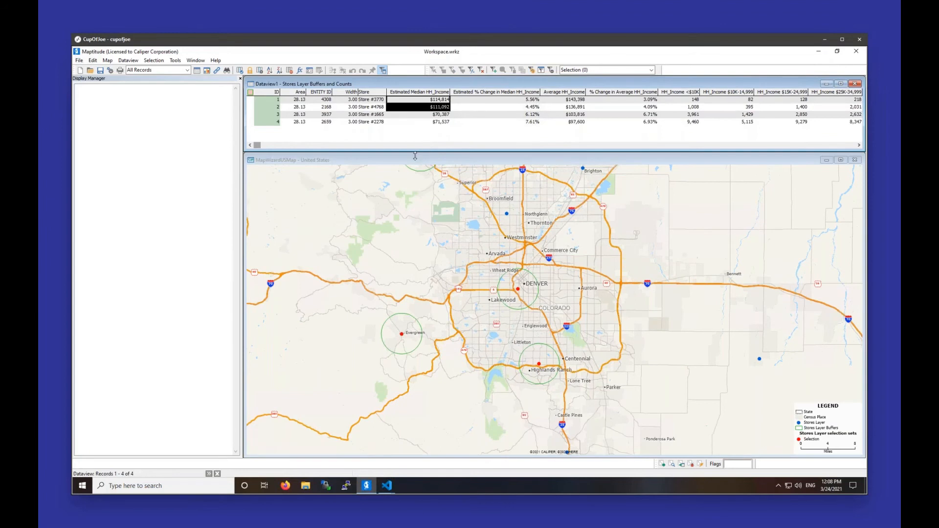
# Step: Make 5-Digit ZIP Code the working layer and select its ZIP Codes by the condition [HH_Median income] > 100000
pyautogui.rightClick(148, 147)
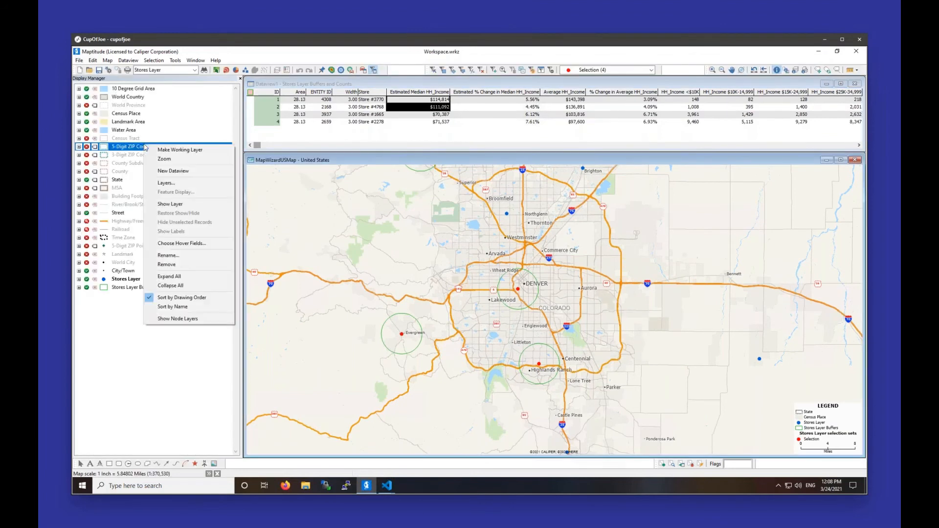
pyautogui.click(169, 150)
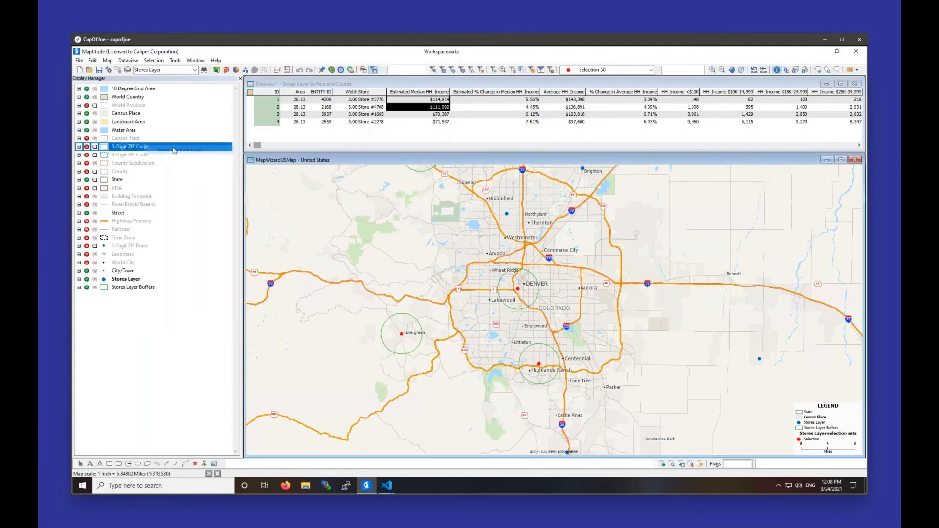
pyautogui.click(472, 70)
pyautogui.click(428, 263)
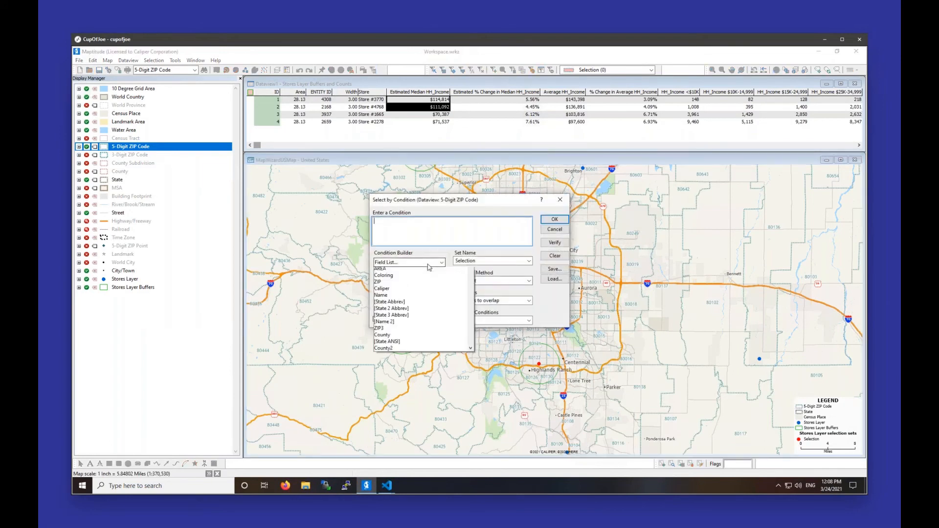
pyautogui.scroll(-5, 426, 301)
pyautogui.click(421, 327)
pyautogui.write('> 100000')
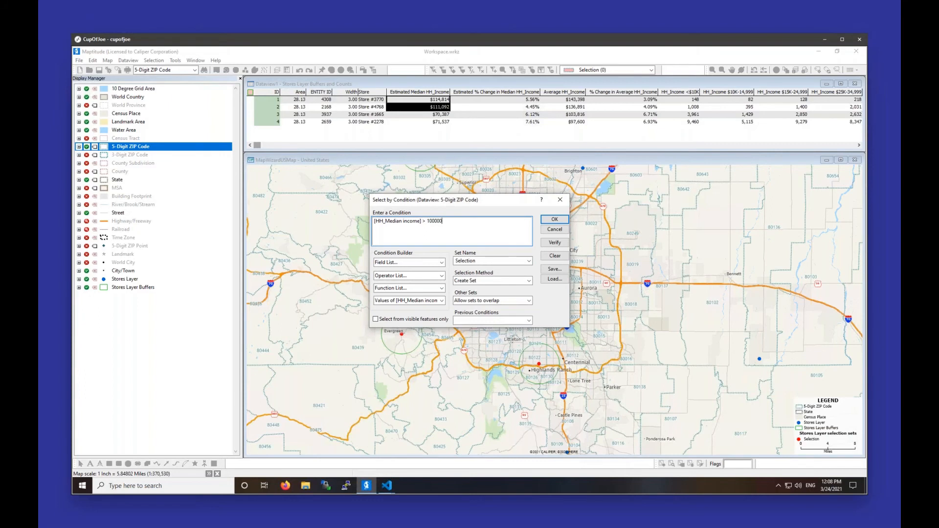
pyautogui.press('Return')
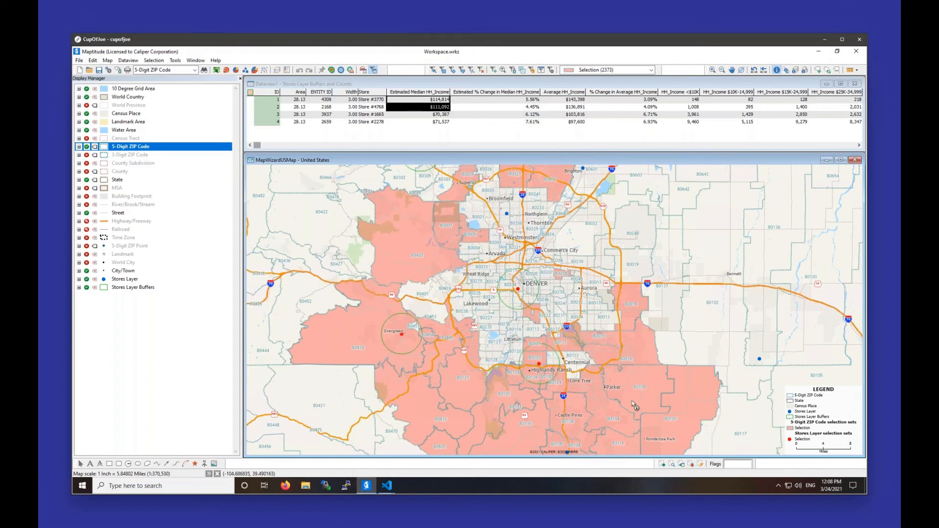
# Step: Reselect the ZIP Codes by reusing the [HH_Median income] > 100000 condition with "and Population/Area > 300" added
pyautogui.moveTo(634, 404)
pyautogui.click(473, 70)
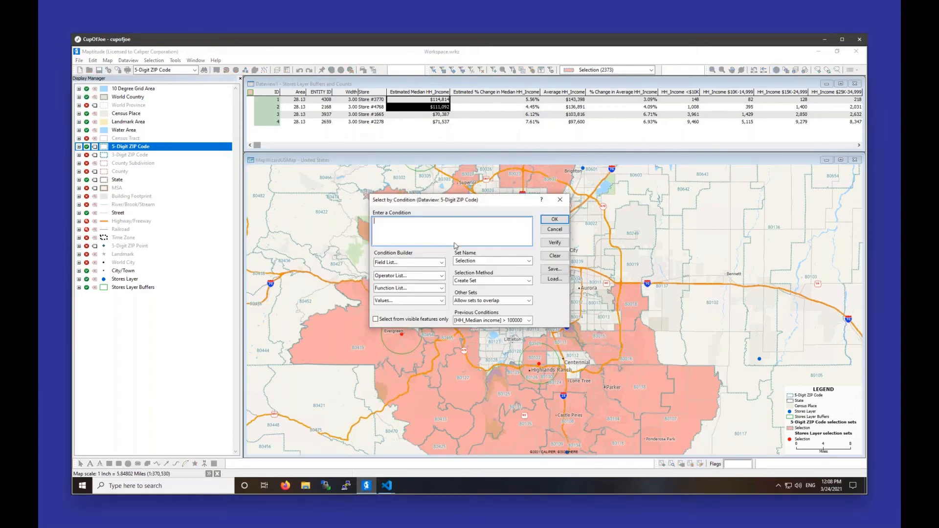
pyautogui.click(493, 320)
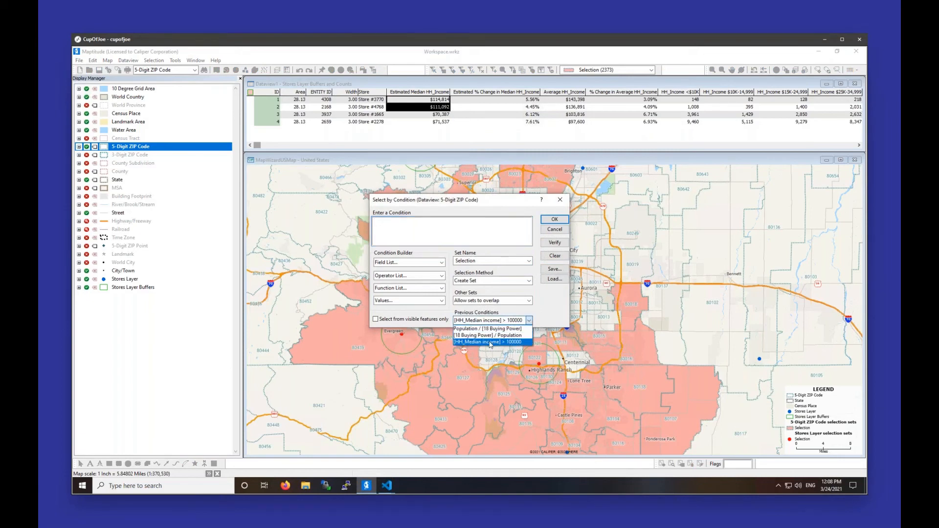
pyautogui.click(489, 329)
pyautogui.click(482, 231)
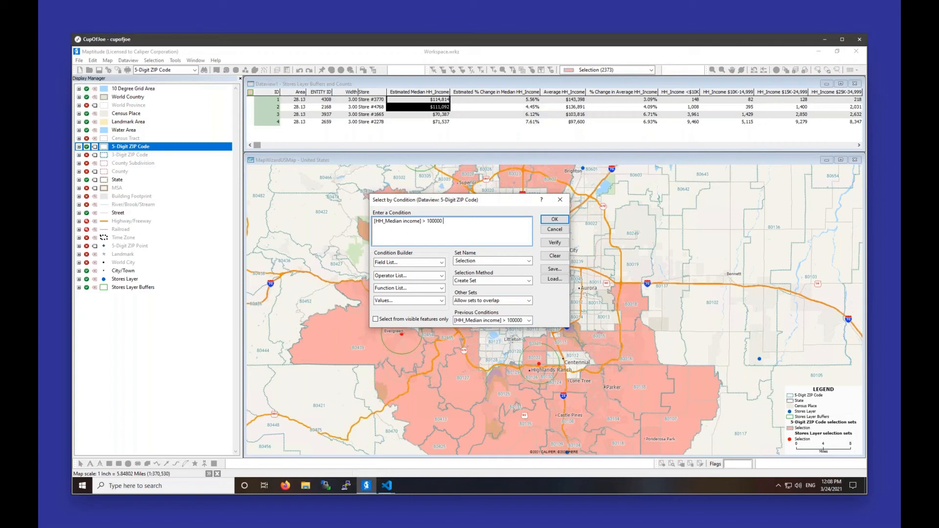
pyautogui.write('and')
pyautogui.write('Population/Area > 3000')
pyautogui.press('Return')
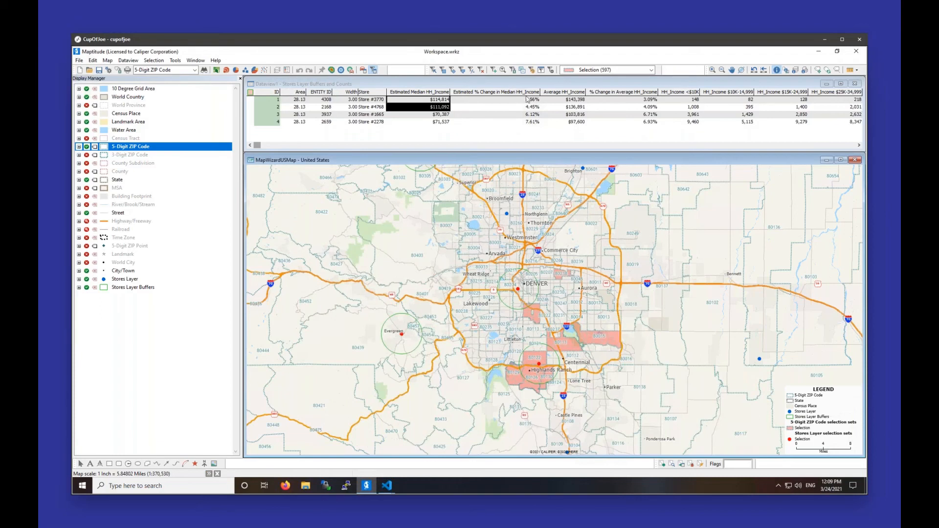
# Step: Examine the selected high-income, high-density ZIP Codes around Denver, Highlands Ranch and Cherry Creek against the store buffers at closer range
pyautogui.click(713, 69)
pyautogui.click(507, 304)
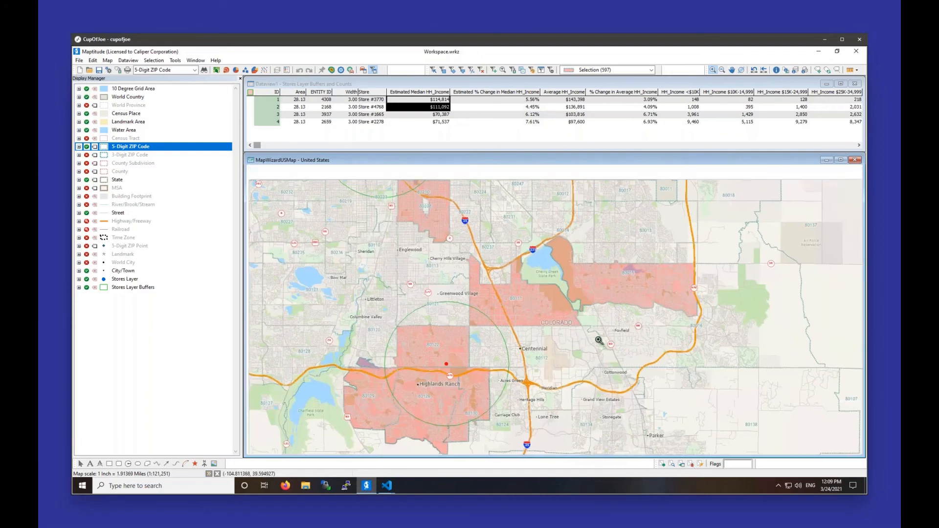
pyautogui.moveTo(599, 341); pyautogui.dragTo(612, 374)
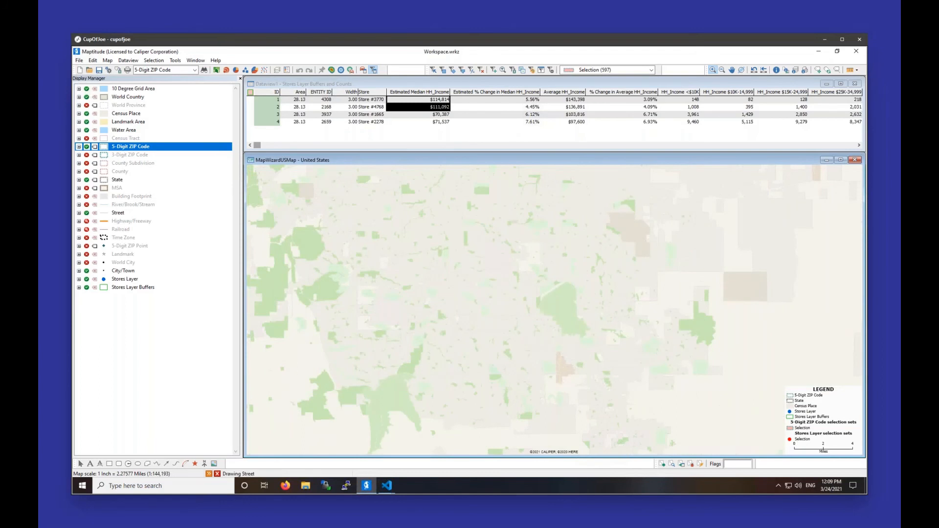
pyautogui.moveTo(592, 273); pyautogui.dragTo(595, 303)
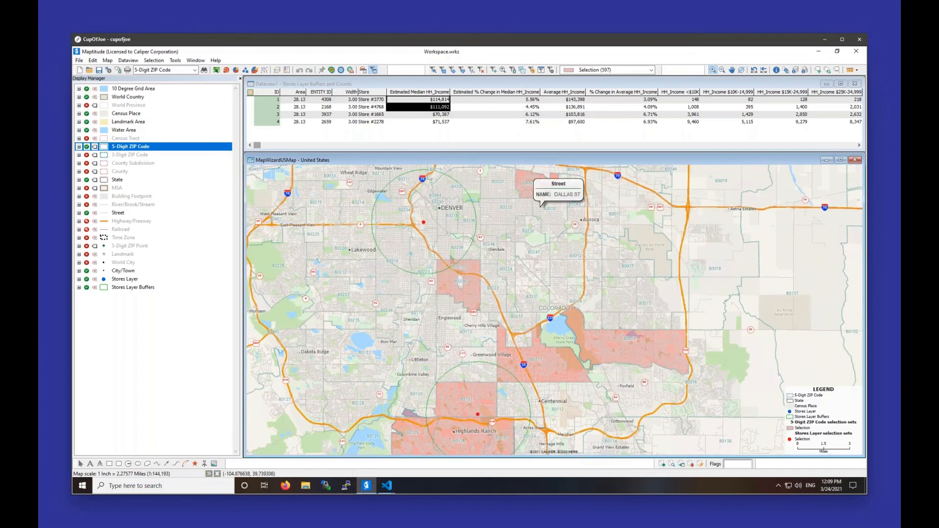
pyautogui.moveTo(586, 304); pyautogui.dragTo(572, 291)
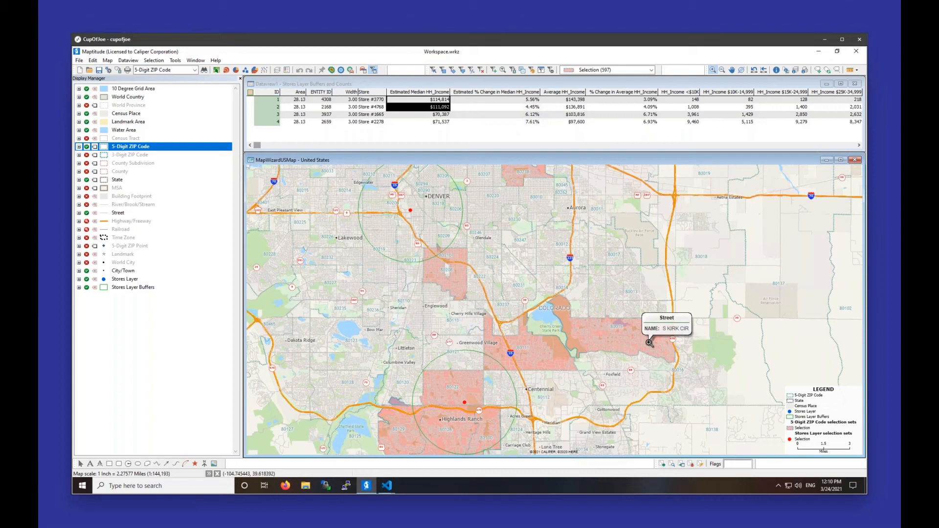
# Step: Add spreadsheet data to the map from the Candidates sheet of Sample Data USA.xlsx
pyautogui.click(108, 61)
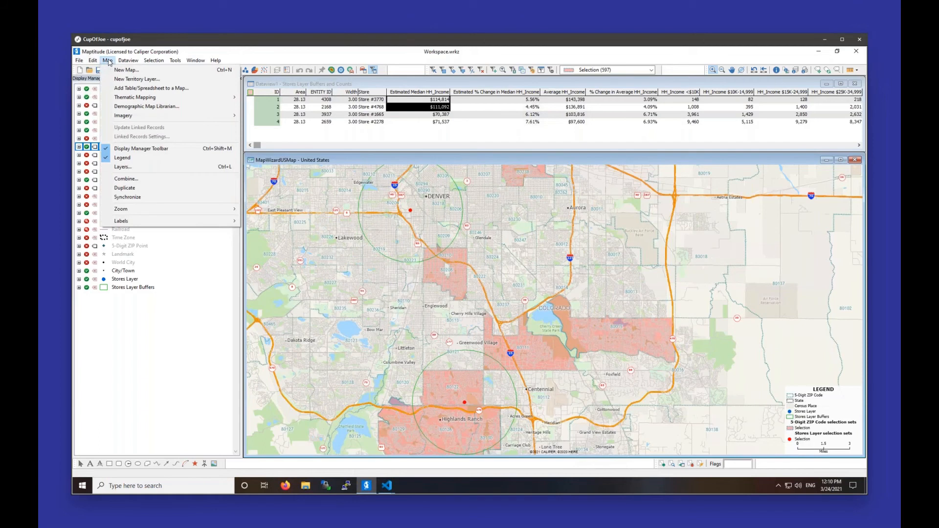
pyautogui.click(114, 91)
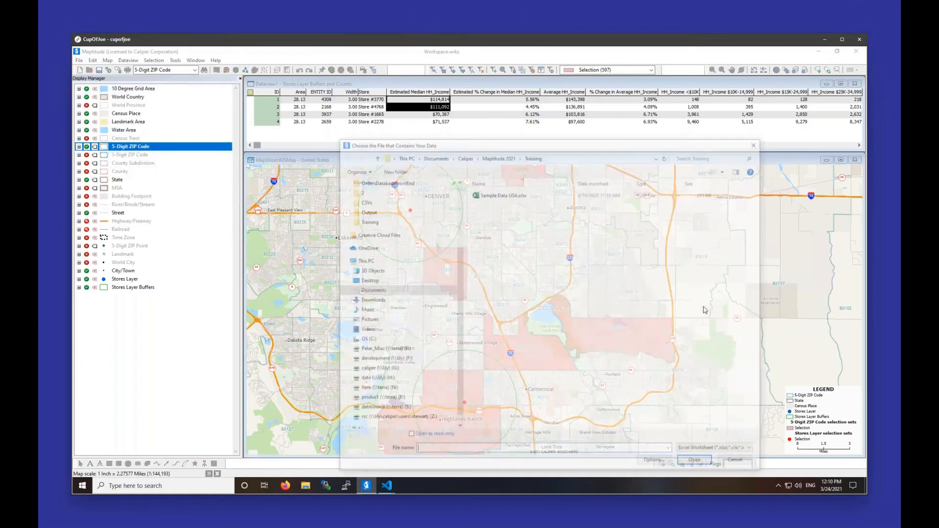
pyautogui.click(505, 194)
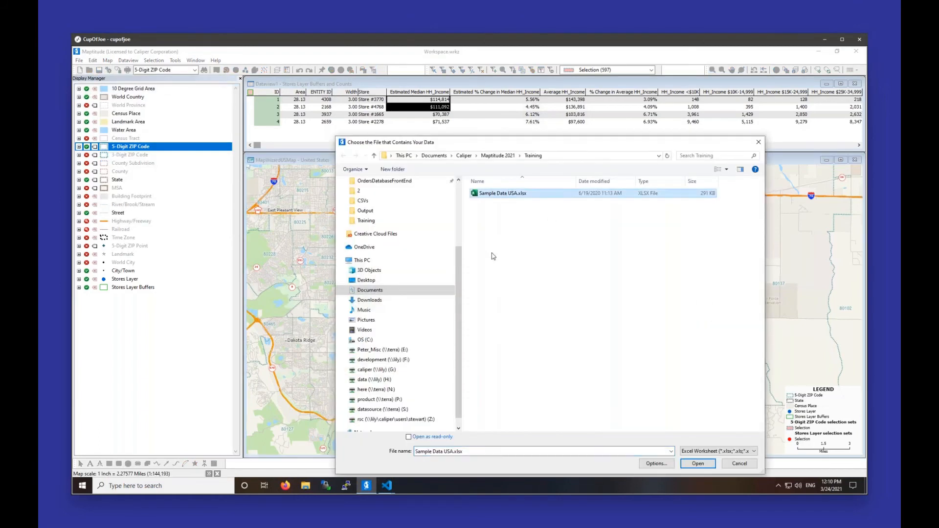
pyautogui.doubleClick(485, 194)
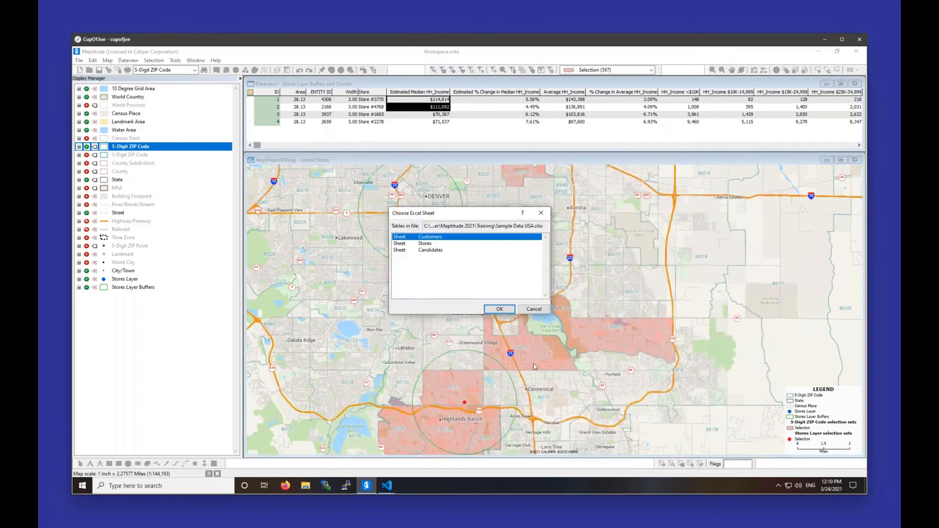
pyautogui.click(451, 252)
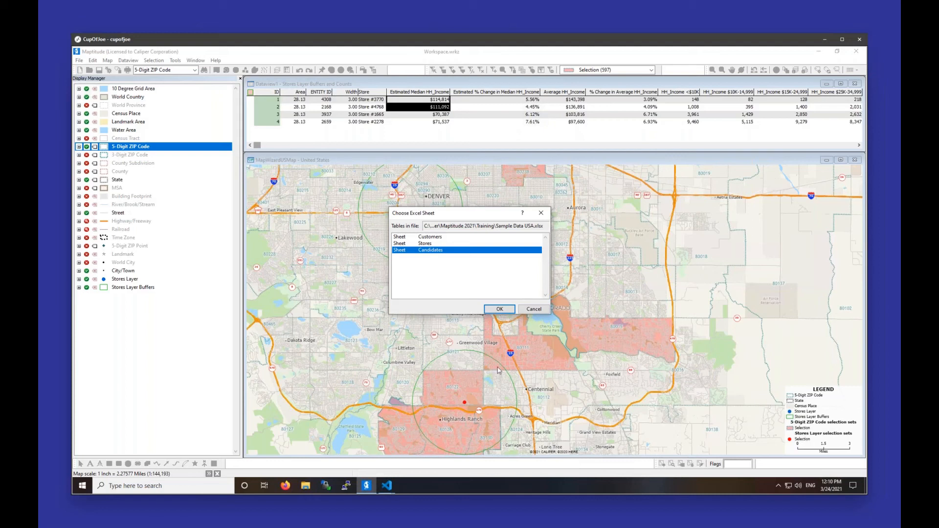
pyautogui.click(499, 309)
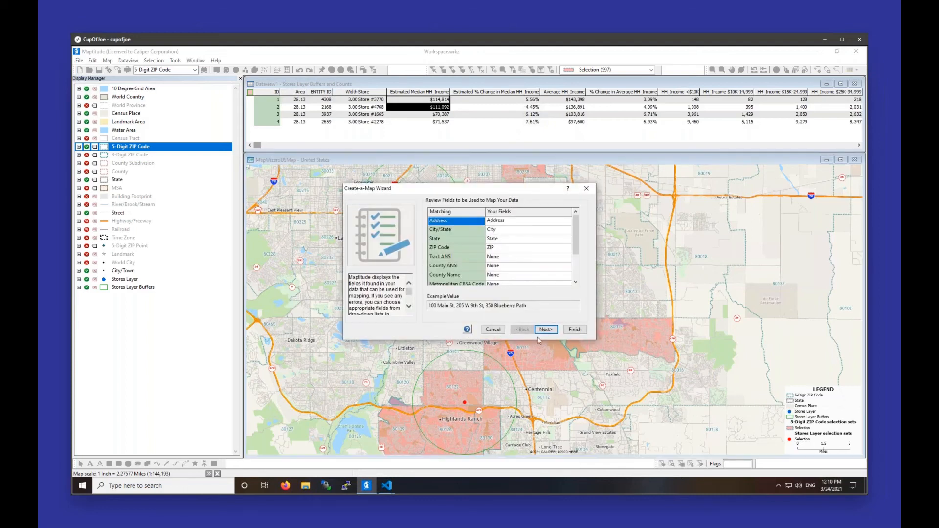
# Step: Locate the Candidates records on the existing United States map by Address, ZIP Code or City, with no theme
pyautogui.click(546, 330)
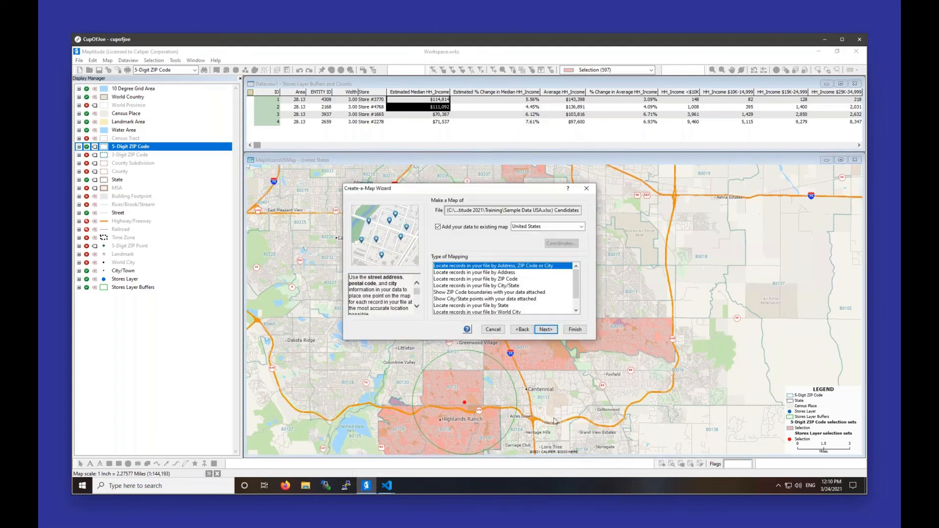
pyautogui.click(554, 331)
pyautogui.click(556, 332)
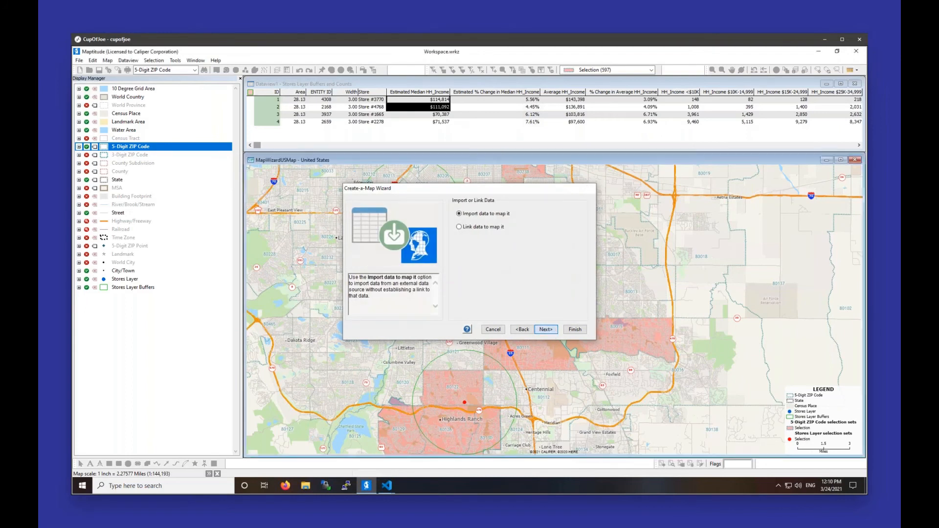
pyautogui.click(556, 333)
pyautogui.click(575, 330)
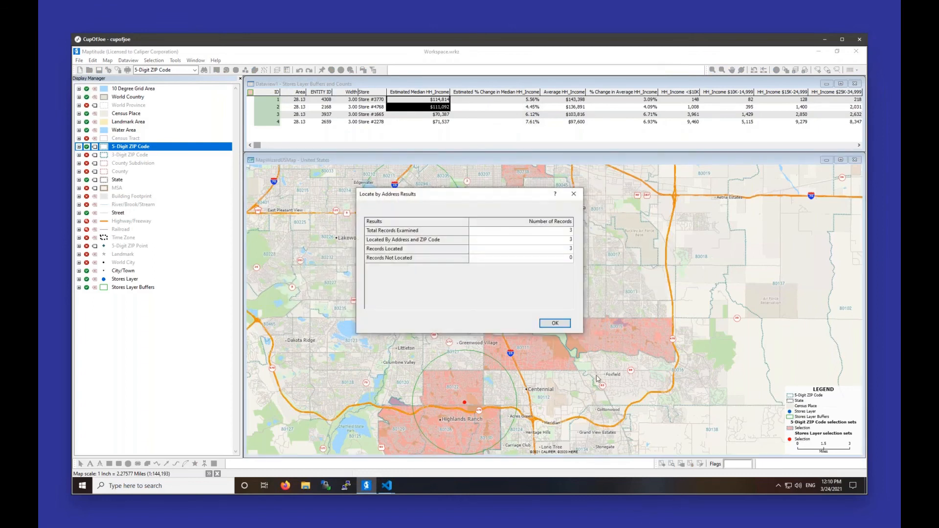
pyautogui.click(556, 323)
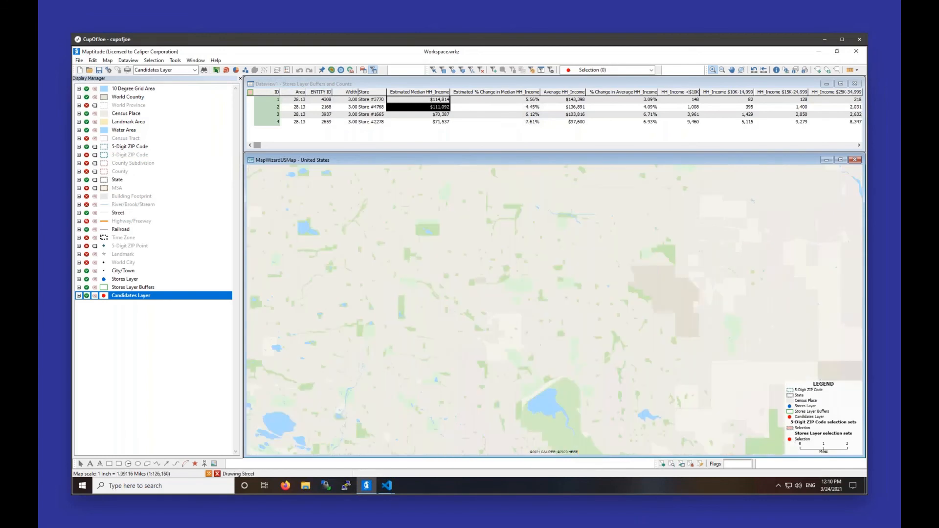
# Step: Hide the Stores Layer and compare the candidate sites with the selected ZIP Codes
pyautogui.click(87, 280)
pyautogui.moveTo(678, 398); pyautogui.dragTo(671, 348)
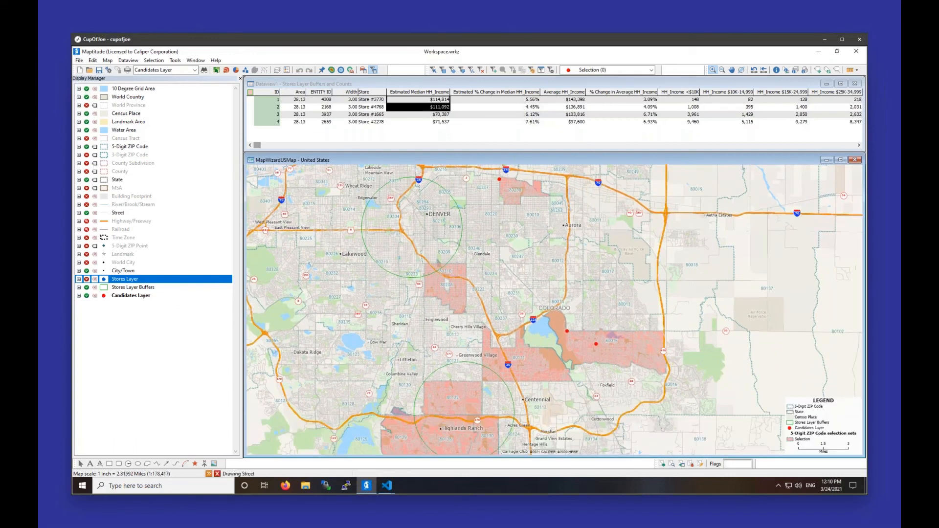
pyautogui.click(87, 279)
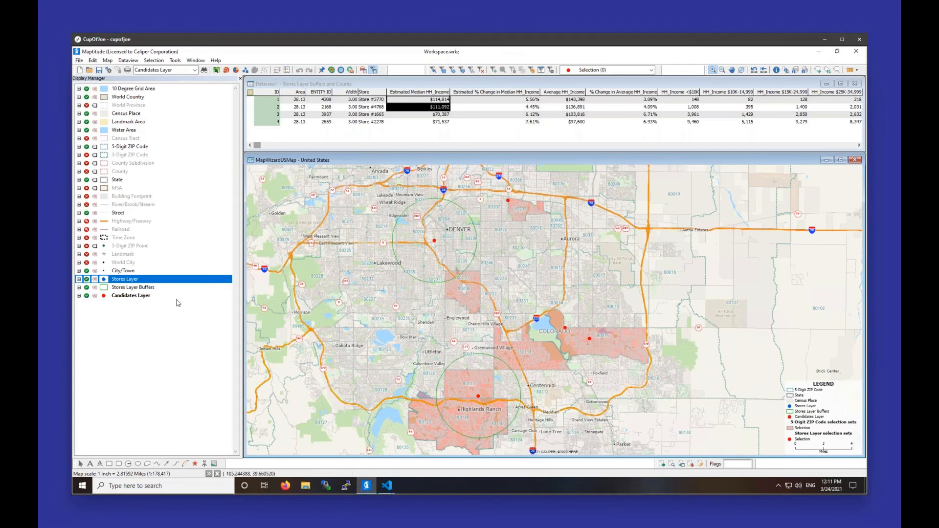
pyautogui.click(87, 279)
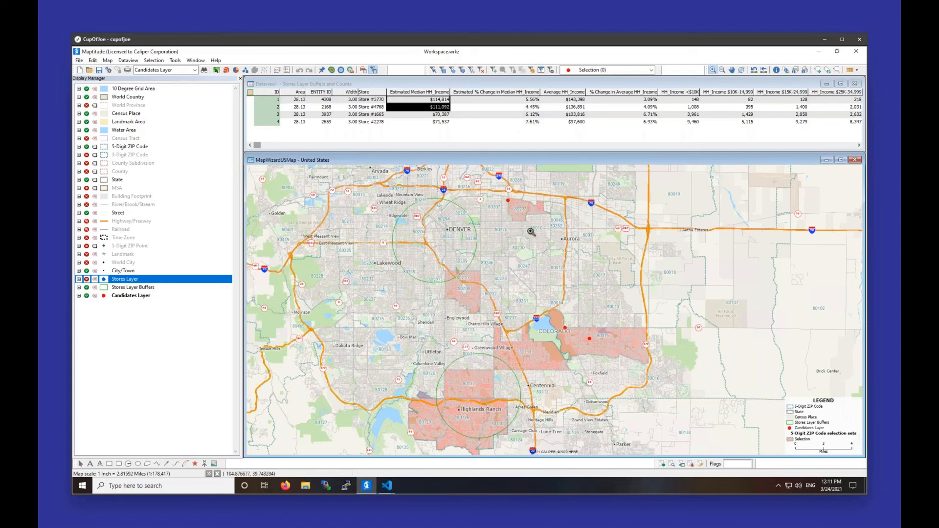
# Step: Add the Customers sheet of Sample Data USA.xlsx to the United States map, locating its records by Address, ZIP Code or City
pyautogui.moveTo(616, 371)
pyautogui.moveTo(554, 369)
pyautogui.moveTo(582, 270)
pyautogui.click(108, 61)
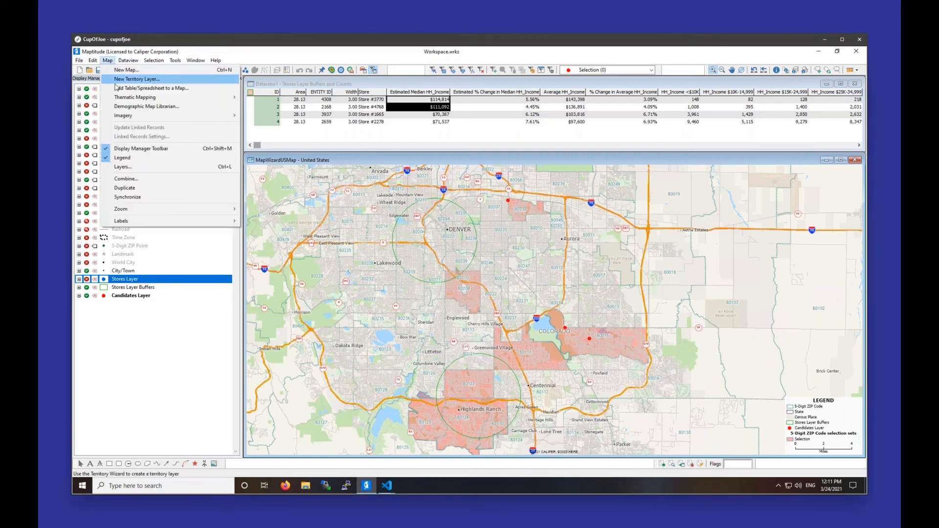
pyautogui.click(117, 88)
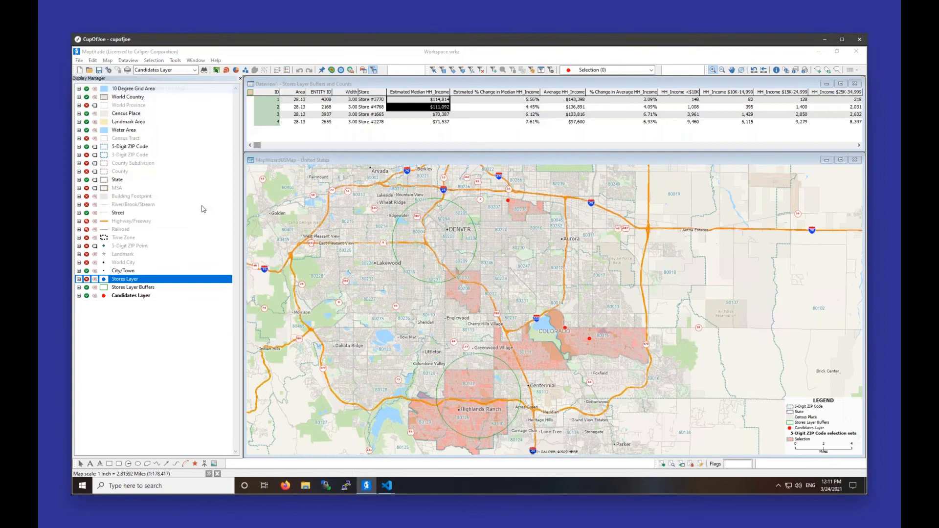
pyautogui.click(488, 195)
pyautogui.doubleClick(488, 195)
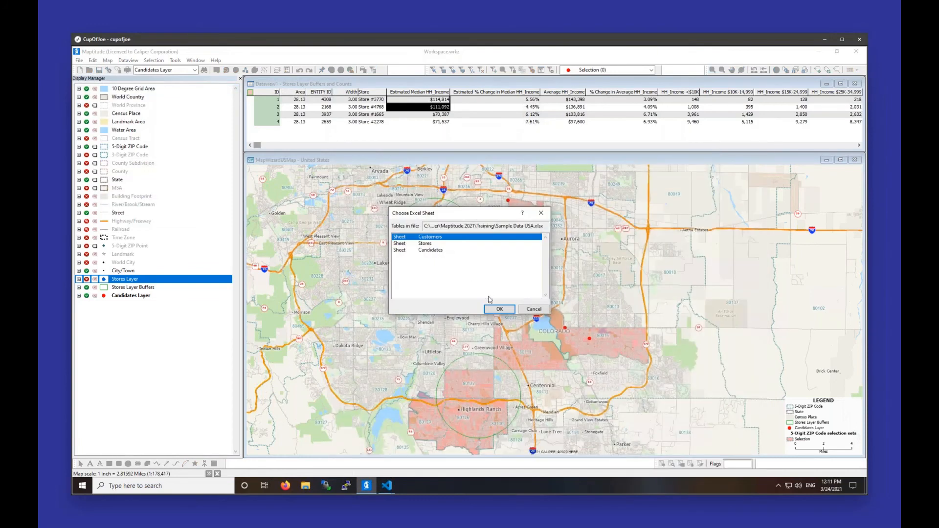
pyautogui.click(494, 310)
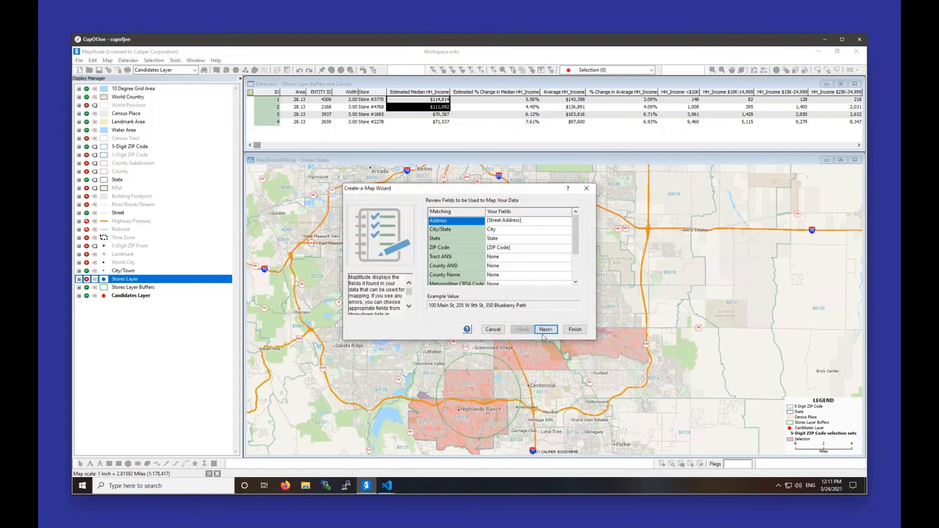
pyautogui.click(545, 328)
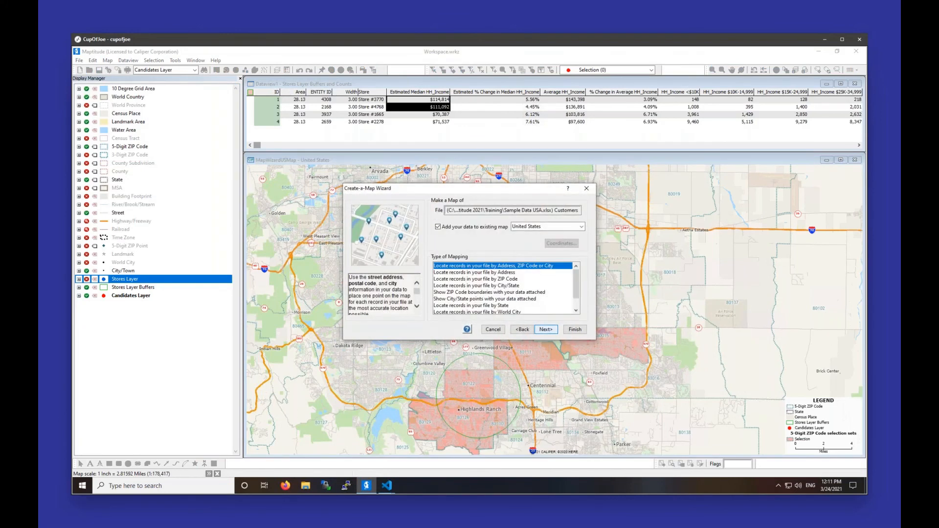
pyautogui.click(554, 332)
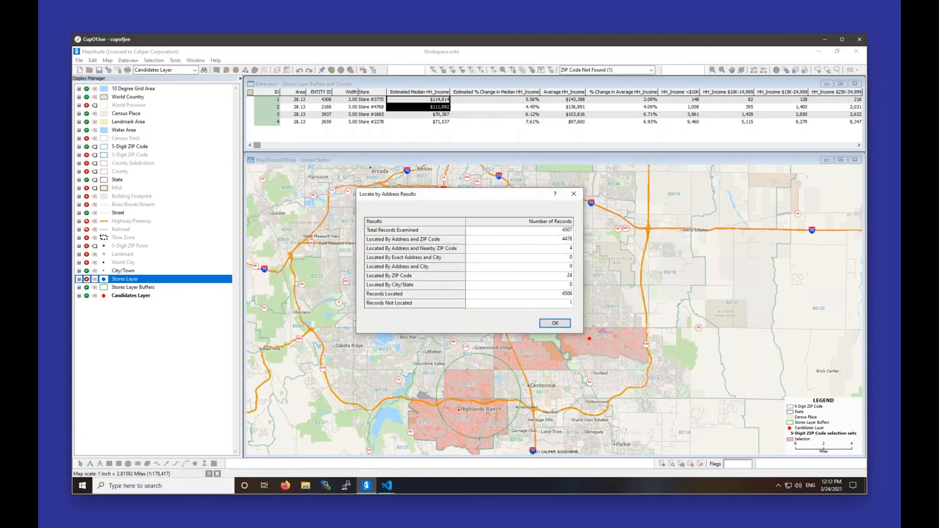
pyautogui.click(555, 323)
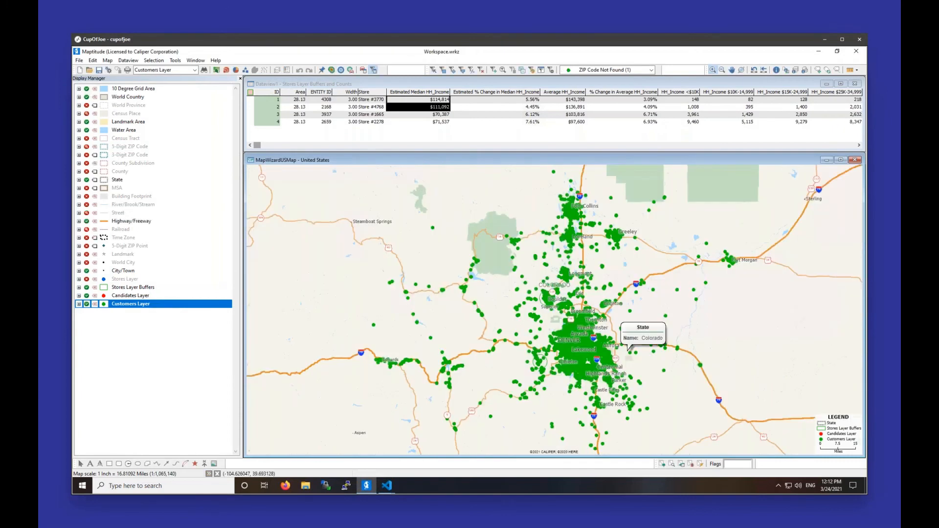
# Step: Hide the Stores Layer Buffers and show the customer points in the Denver area at closer range
pyautogui.click(87, 288)
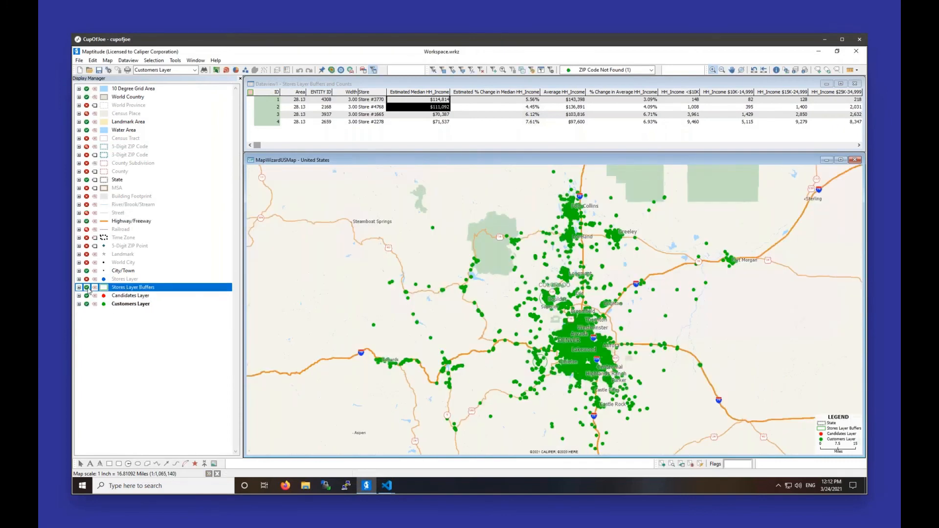
pyautogui.click(87, 287)
pyautogui.moveTo(574, 334); pyautogui.dragTo(624, 373)
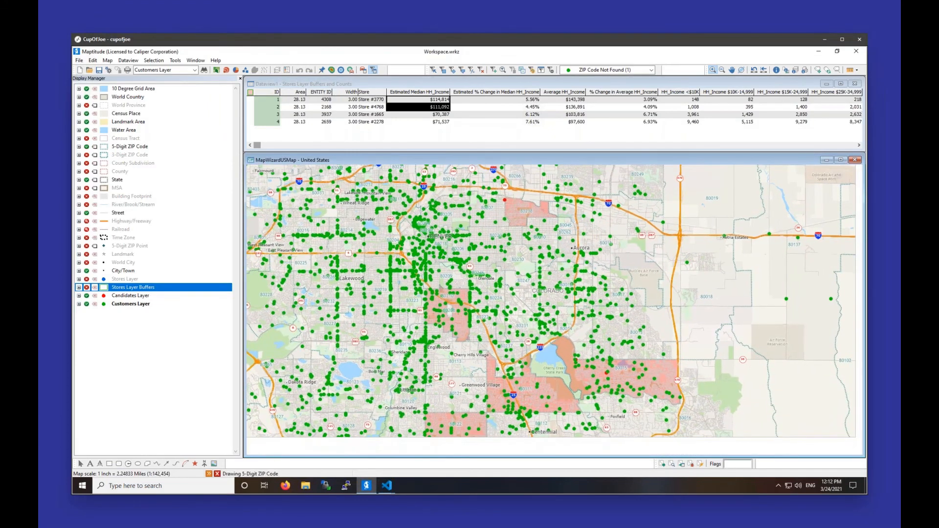
# Step: Reduce the symbol size of the Customers Layer so the points cover less of the map
pyautogui.click(103, 304)
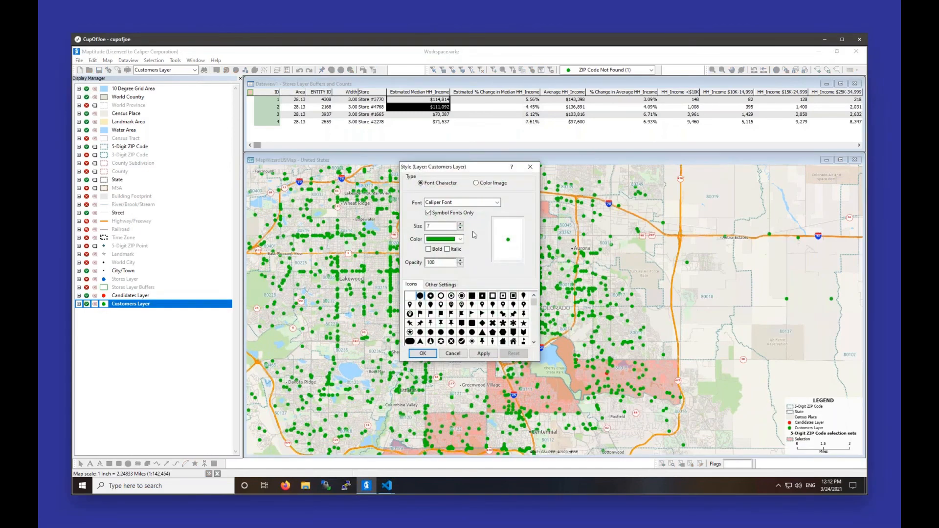
pyautogui.click(461, 229)
pyautogui.click(461, 228)
pyautogui.click(423, 354)
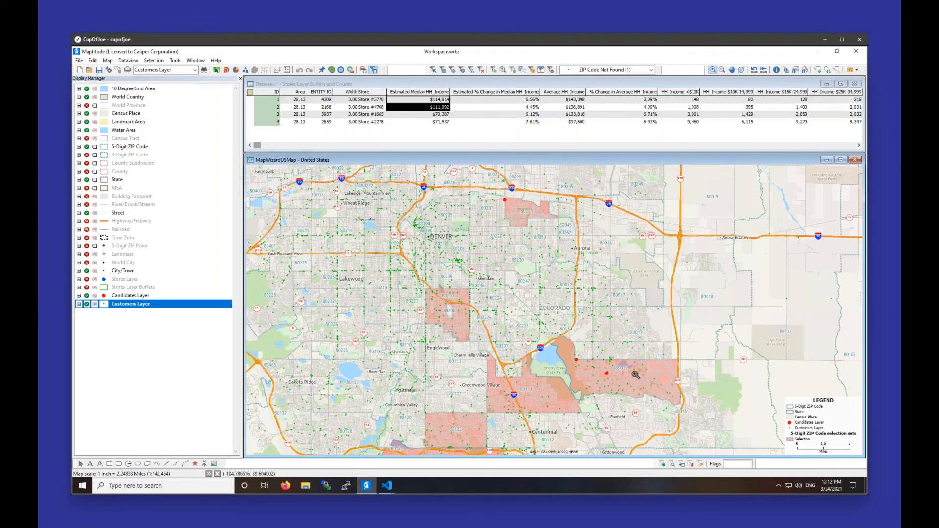
# Step: Start a Facility Location analysis with all features of the Customers Layer as the clients
pyautogui.scroll(-1, 482, 257)
pyautogui.scroll(-1, 493, 275)
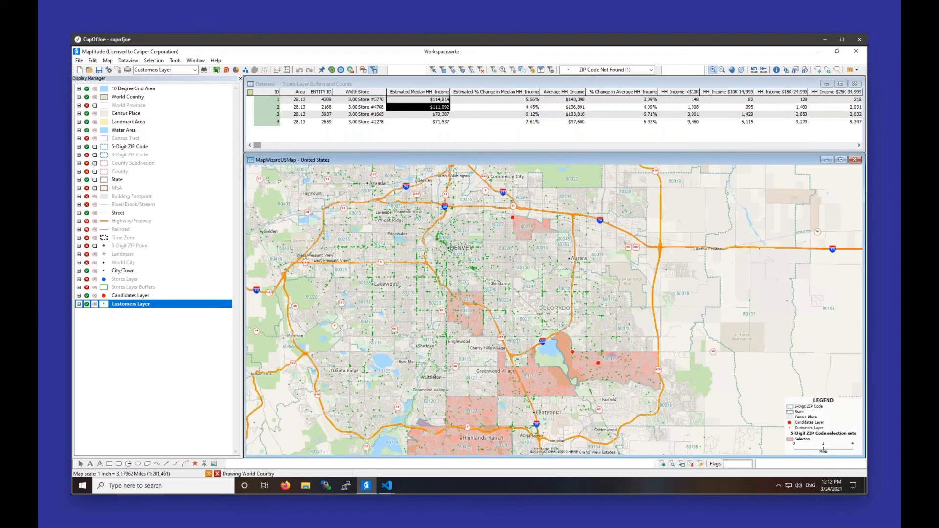
pyautogui.scroll(-1, 548, 294)
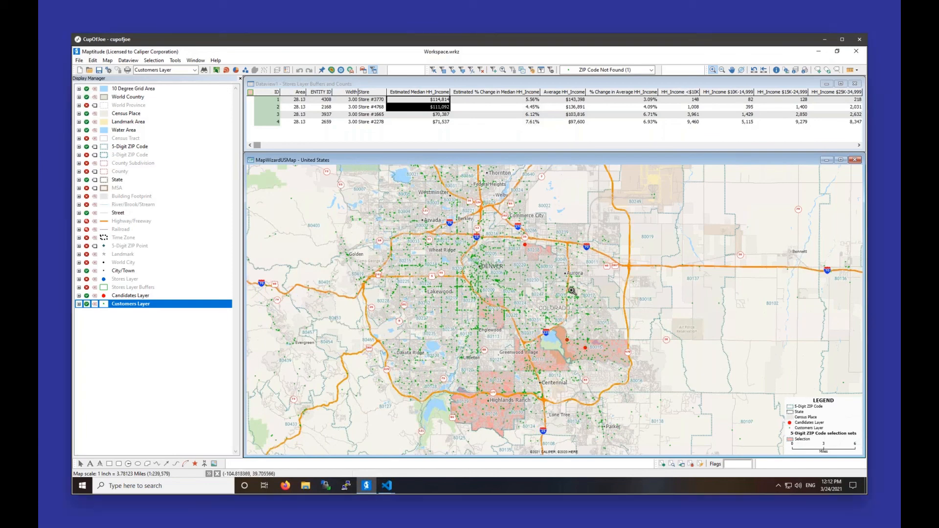
pyautogui.moveTo(571, 290)
pyautogui.click(175, 60)
pyautogui.moveTo(175, 73)
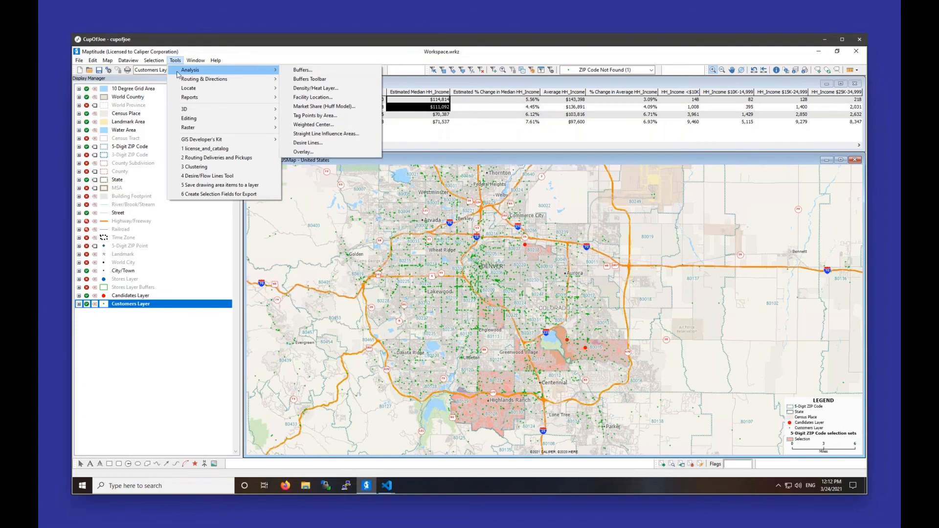
pyautogui.click(313, 98)
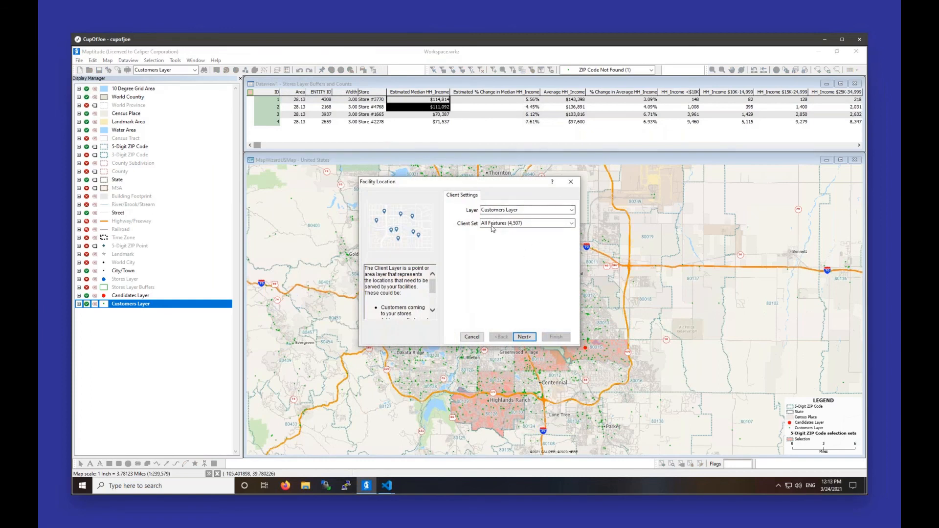
pyautogui.click(524, 337)
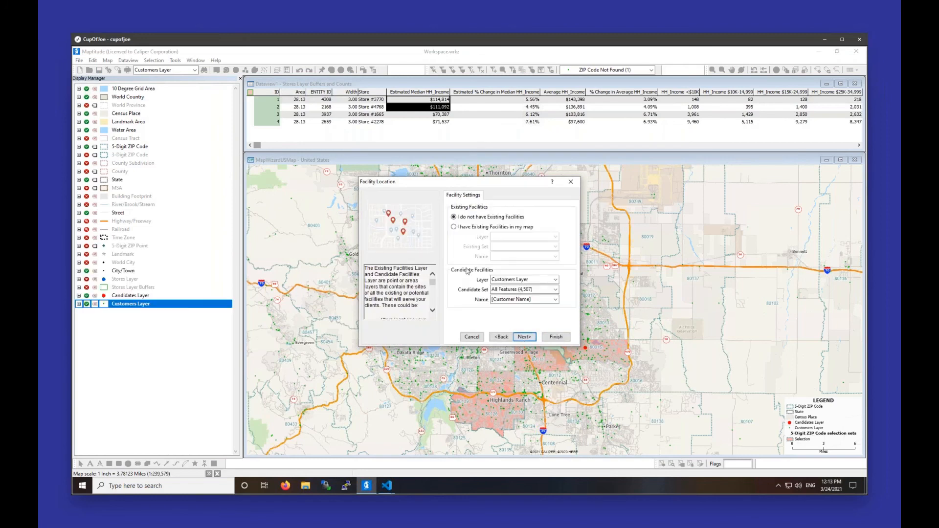
# Step: Use all features of the Stores Layer as the existing facilities, named by the Store field
pyautogui.click(465, 228)
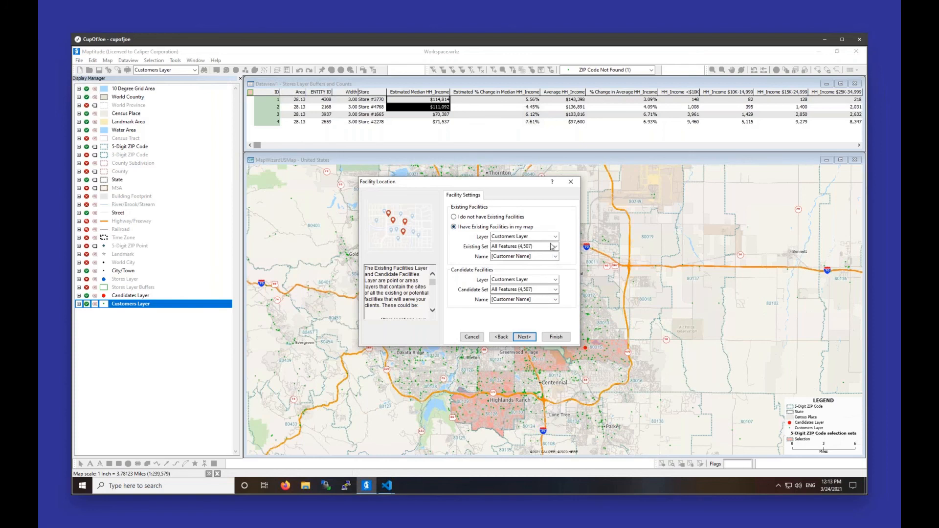
pyautogui.moveTo(509, 182); pyautogui.dragTo(308, 197)
pyautogui.click(301, 252)
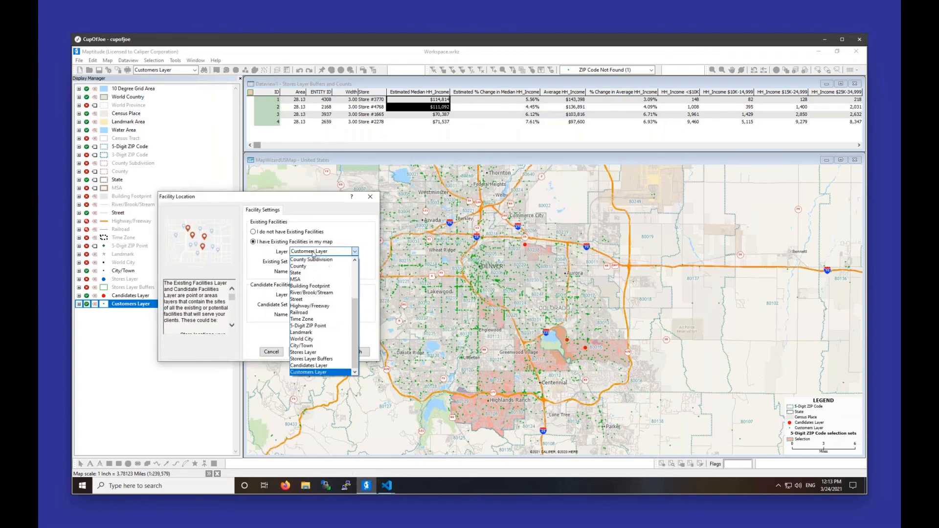
pyautogui.click(321, 352)
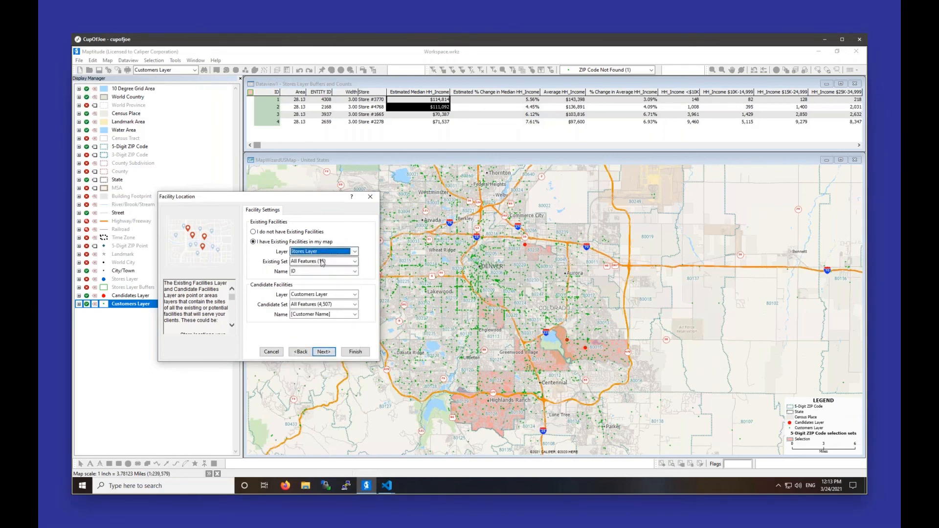
pyautogui.click(322, 262)
pyautogui.click(323, 262)
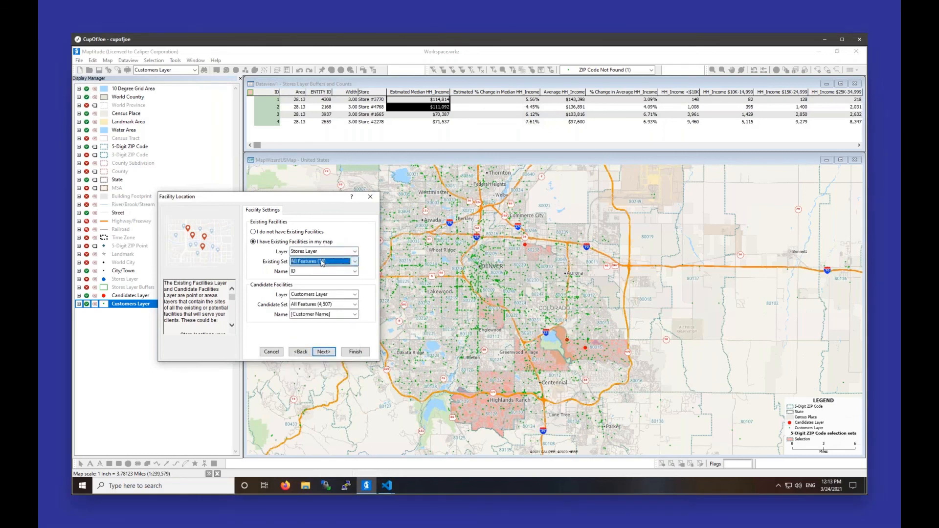
pyautogui.click(324, 271)
pyautogui.click(324, 299)
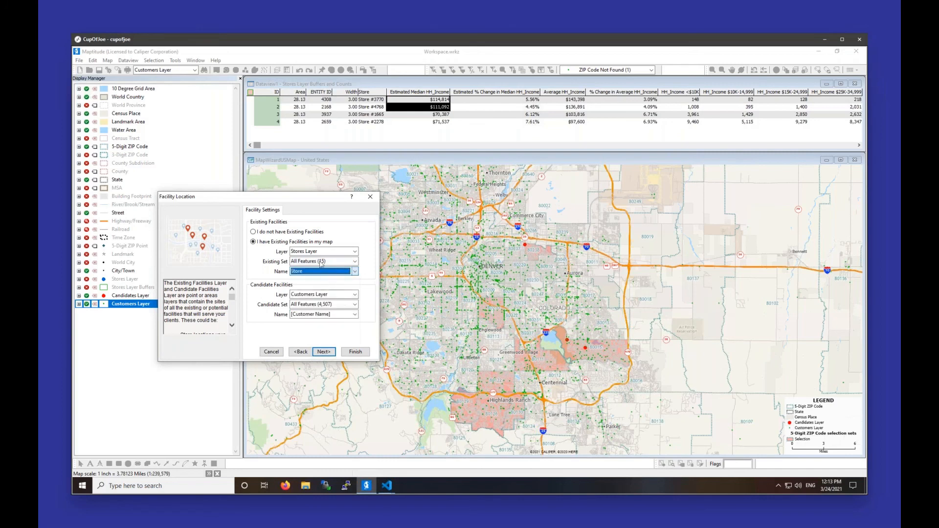
pyautogui.moveTo(300, 199); pyautogui.dragTo(512, 195)
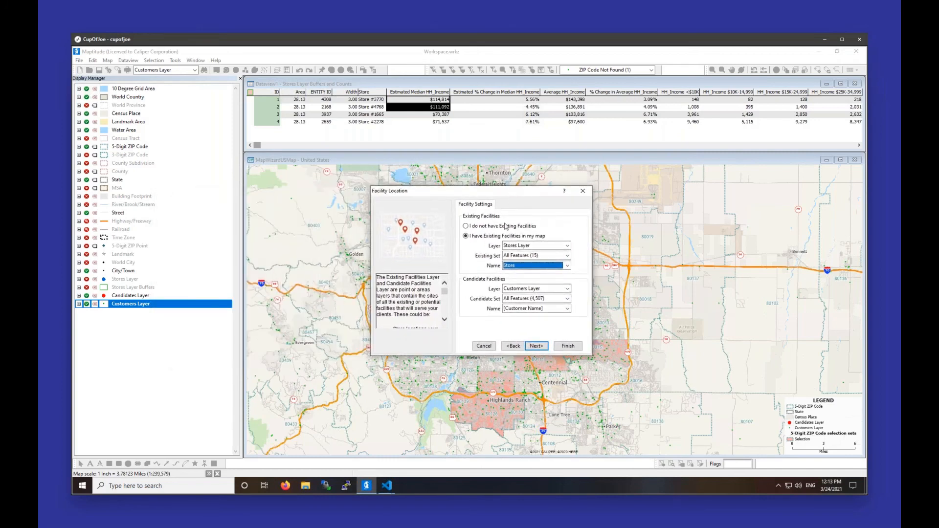
# Step: Use all features of the Candidates Layer as the candidate facilities, named by the Candidate # field
pyautogui.click(509, 289)
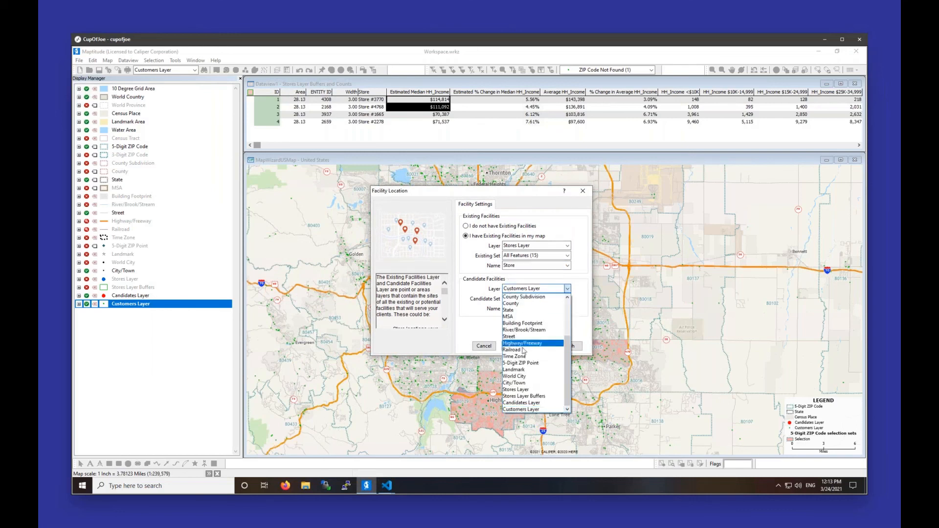
pyautogui.click(521, 403)
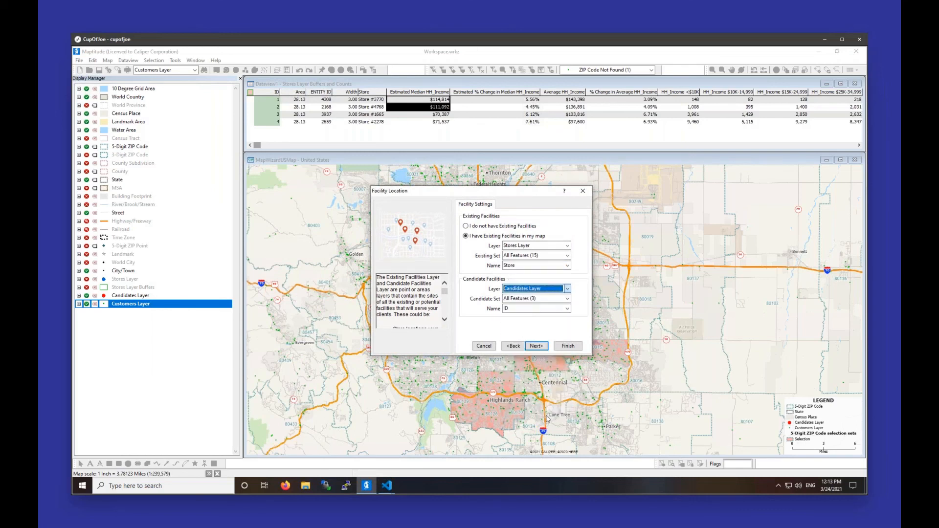
pyautogui.click(533, 309)
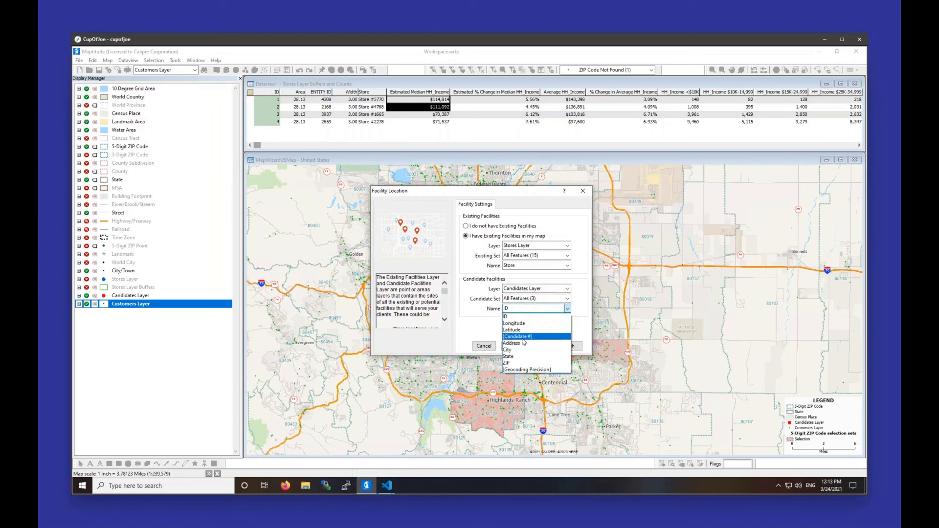
pyautogui.click(522, 337)
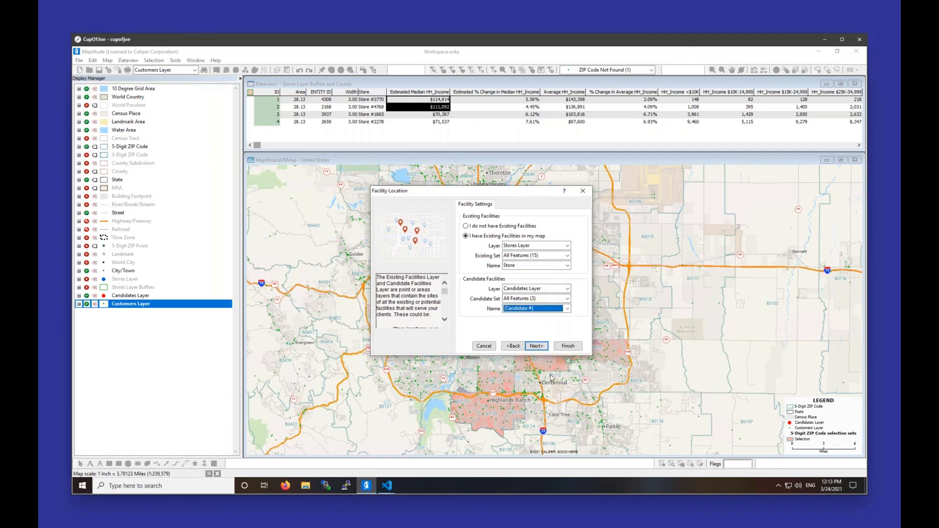
pyautogui.click(538, 348)
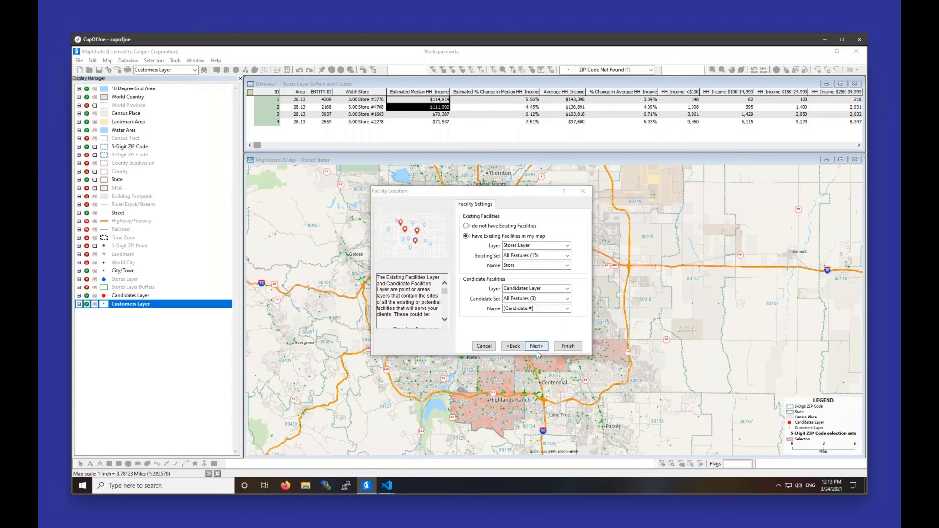
pyautogui.click(519, 296)
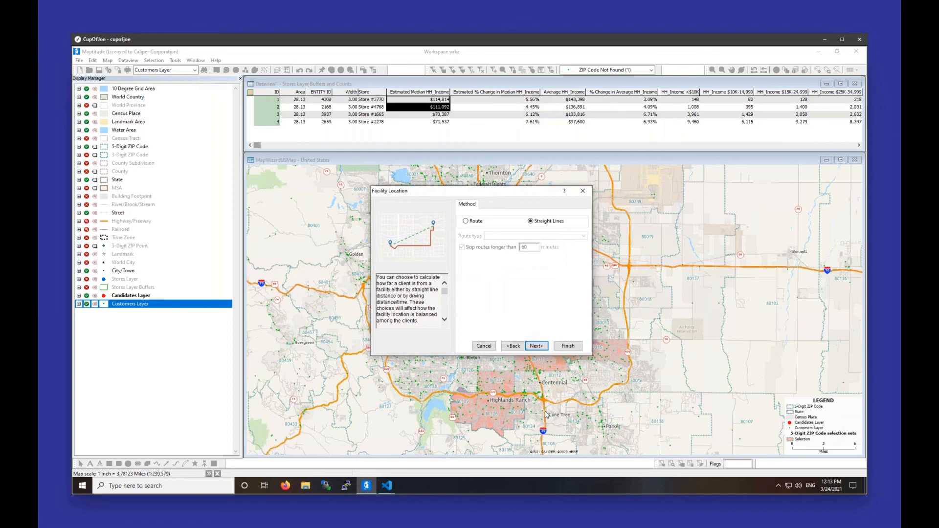
# Step: Calculate client distance by fastest route and skip routes longer than 30 minutes
pyautogui.click(477, 222)
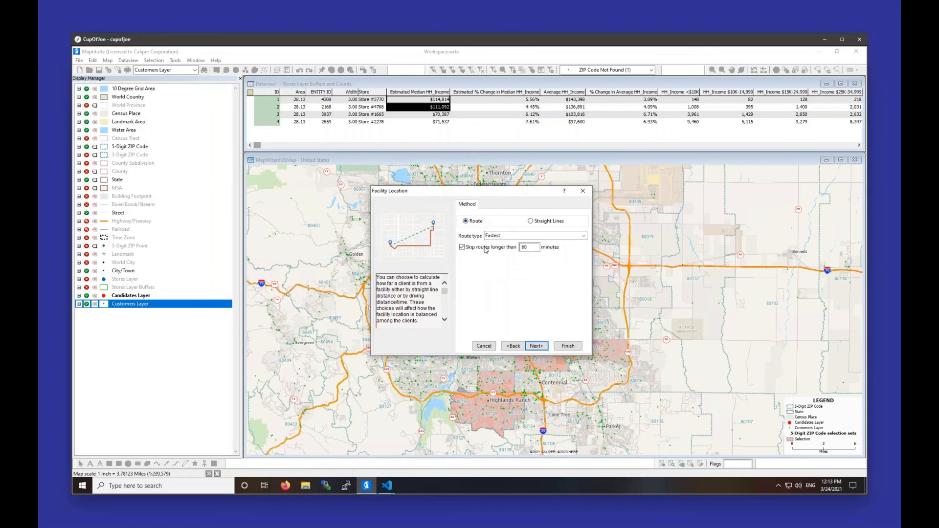
pyautogui.moveTo(535, 247); pyautogui.dragTo(505, 246)
pyautogui.write('30')
pyautogui.click(537, 346)
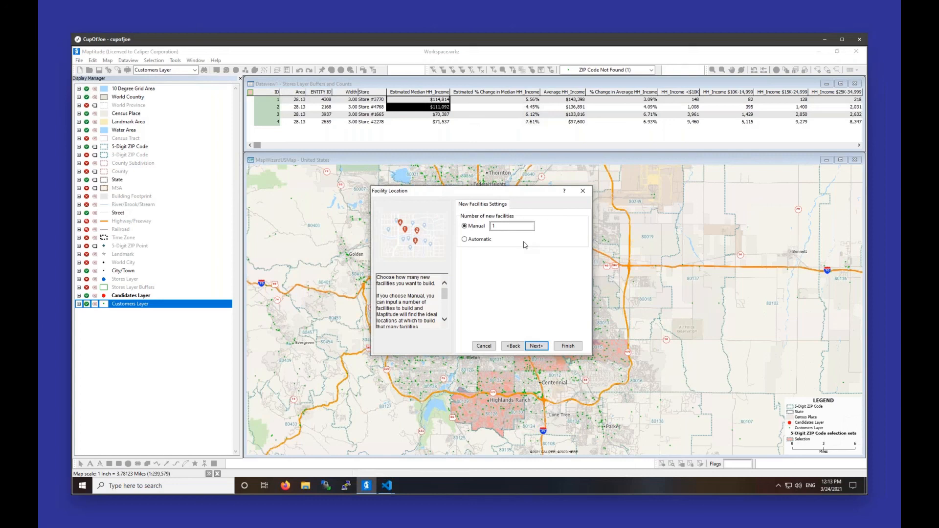
# Step: Run the analysis for 1 new facility with best overall service, weighted by QTR1 Sales
pyautogui.doubleClick(516, 224)
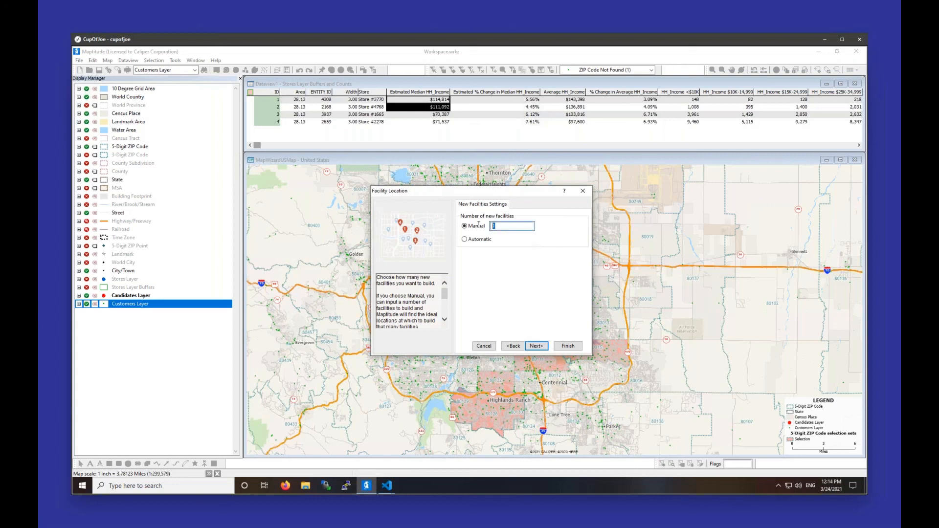
pyautogui.click(535, 345)
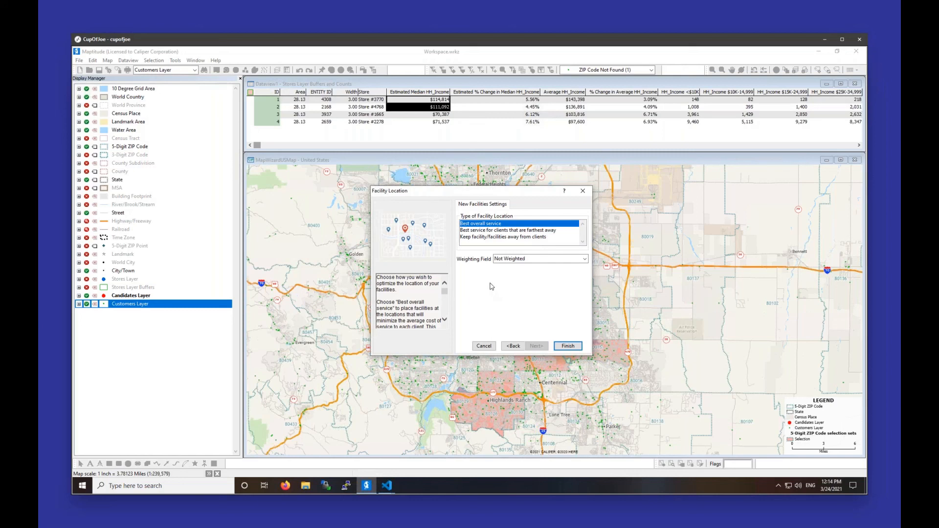
pyautogui.click(531, 258)
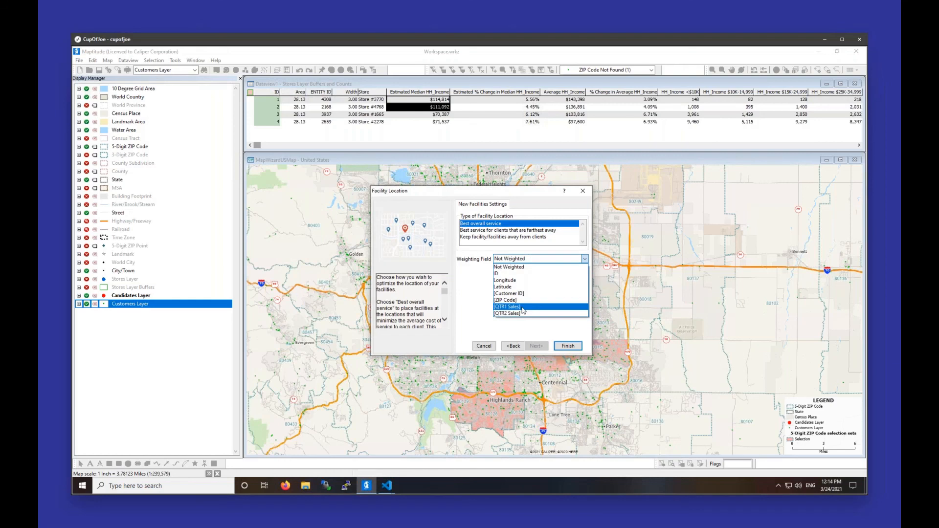
pyautogui.click(523, 306)
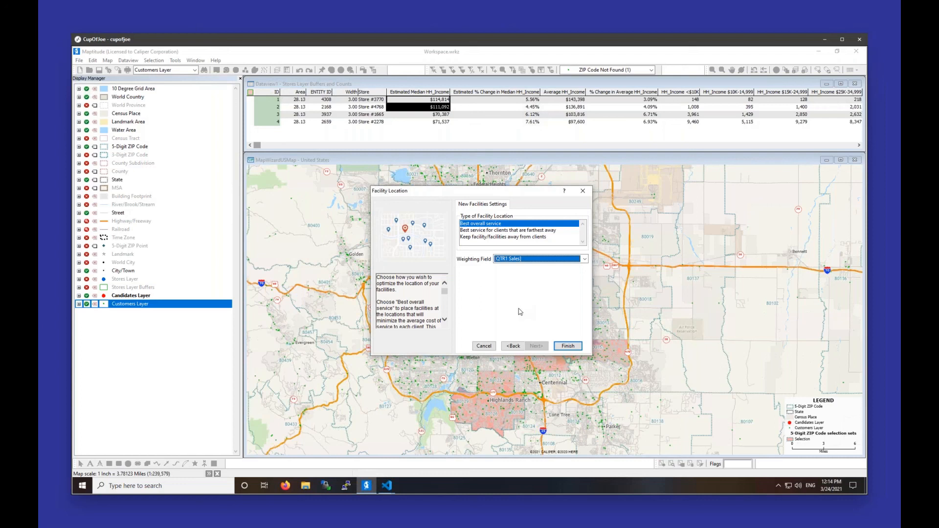
pyautogui.click(572, 346)
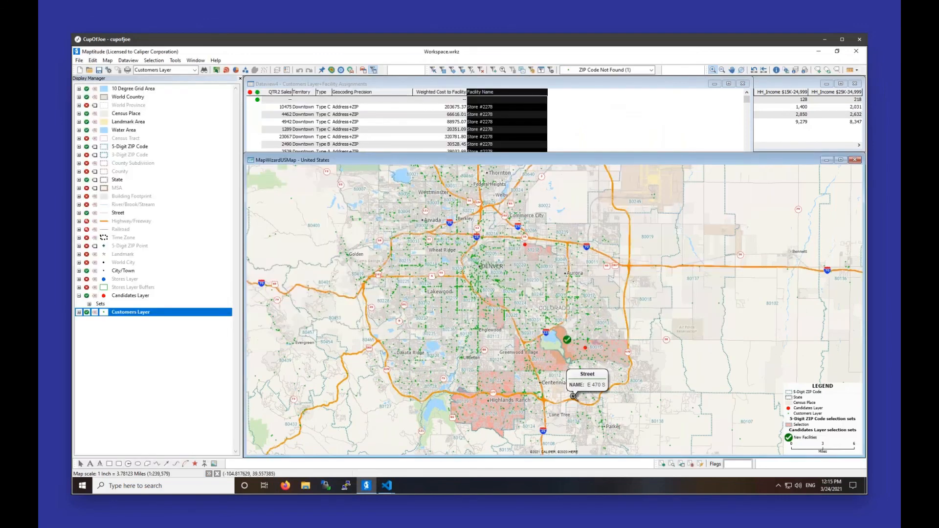
# Step: Review which store each customer is assigned to in the Customers Layer+Facility Assignments dataview
pyautogui.click(563, 114)
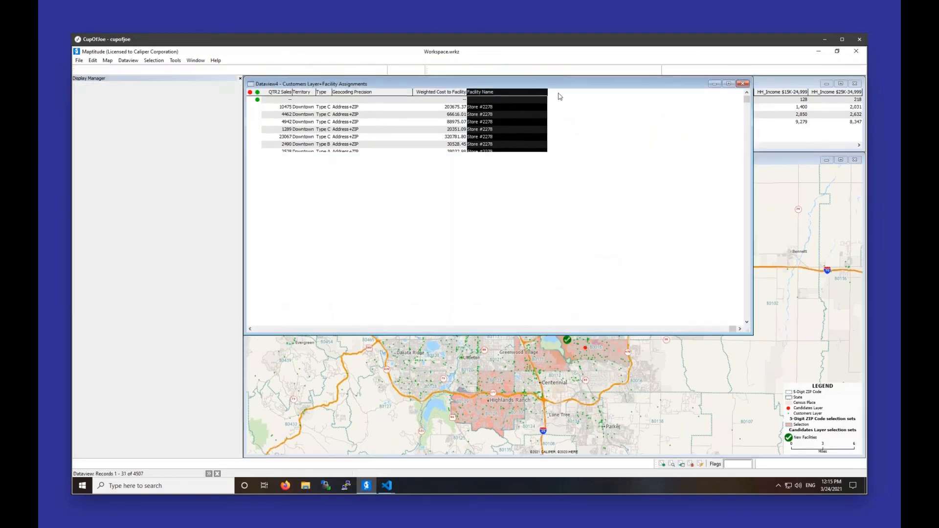
pyautogui.moveTo(554, 81); pyautogui.dragTo(588, 170)
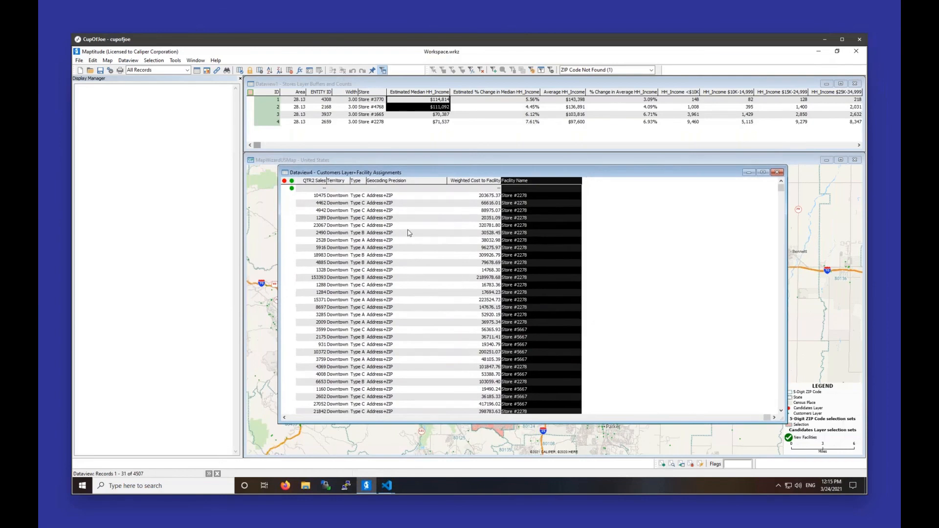
pyautogui.moveTo(341, 174); pyautogui.dragTo(348, 187)
pyautogui.click(532, 231)
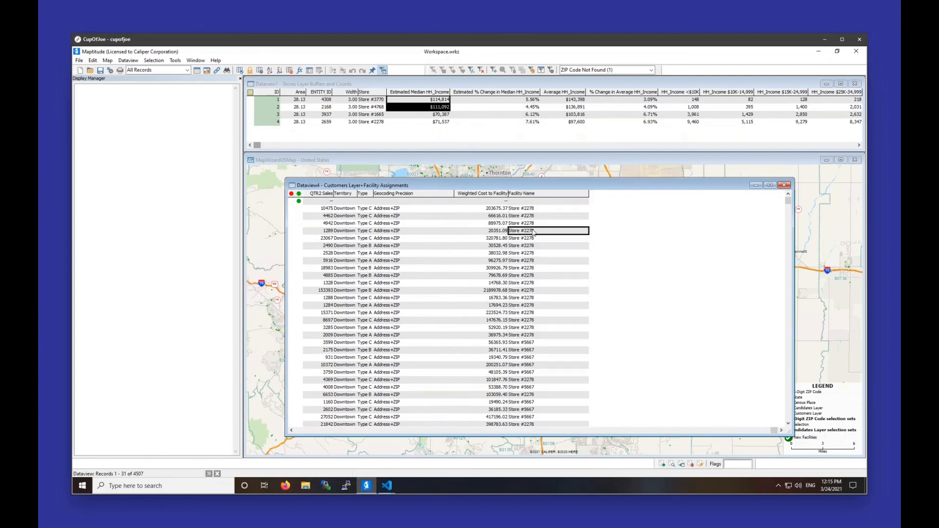
pyautogui.scroll(-7, 546, 362)
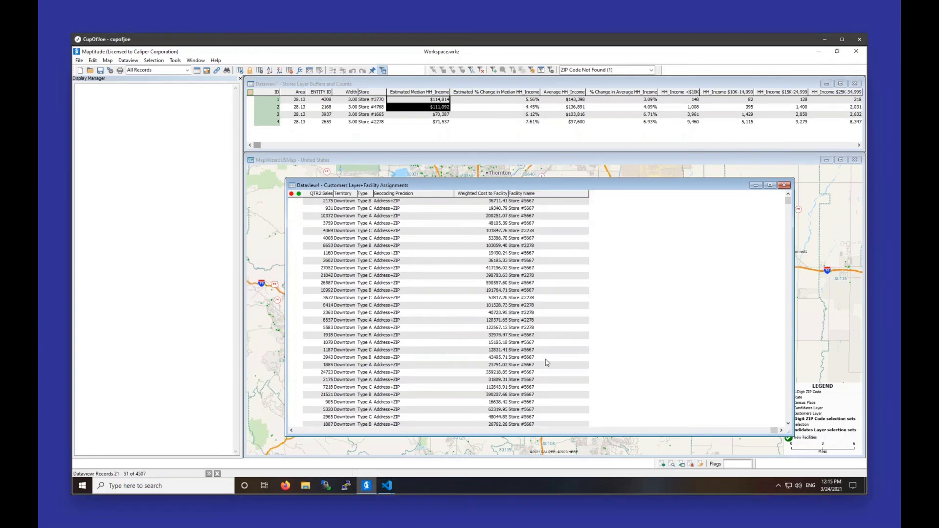
pyautogui.scroll(-13, 547, 355)
pyautogui.scroll(10, 548, 353)
pyautogui.scroll(7, 552, 360)
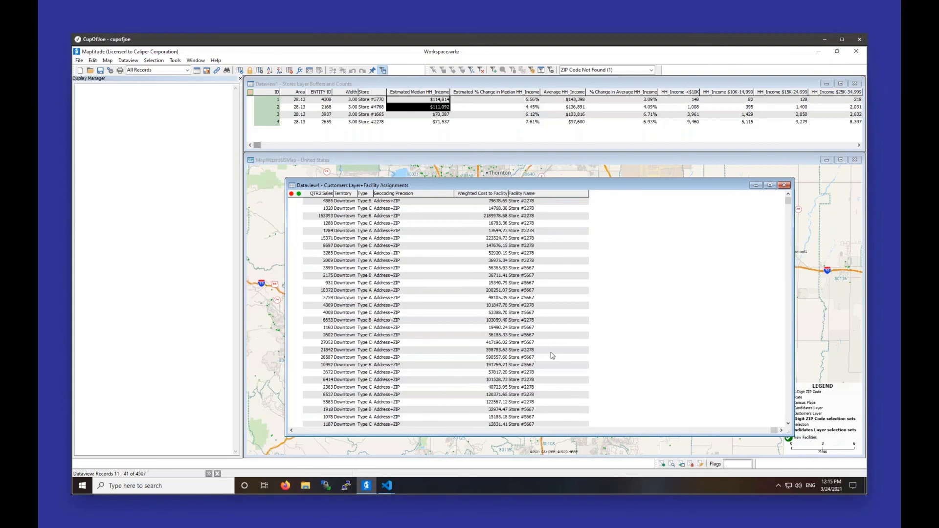
# Step: Examine the Weighted Cost to Facility values alongside the customer address and sales columns in the assignments dataview
pyautogui.click(480, 293)
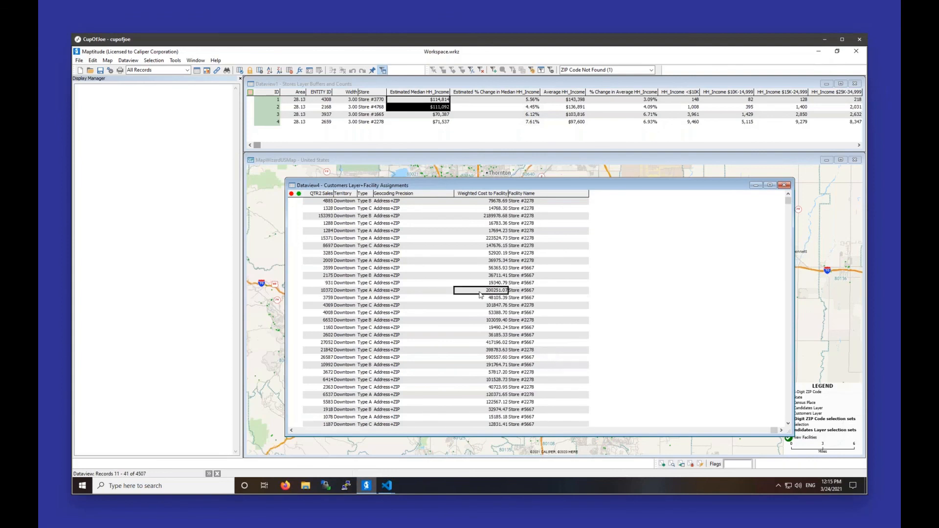
pyautogui.click(486, 219)
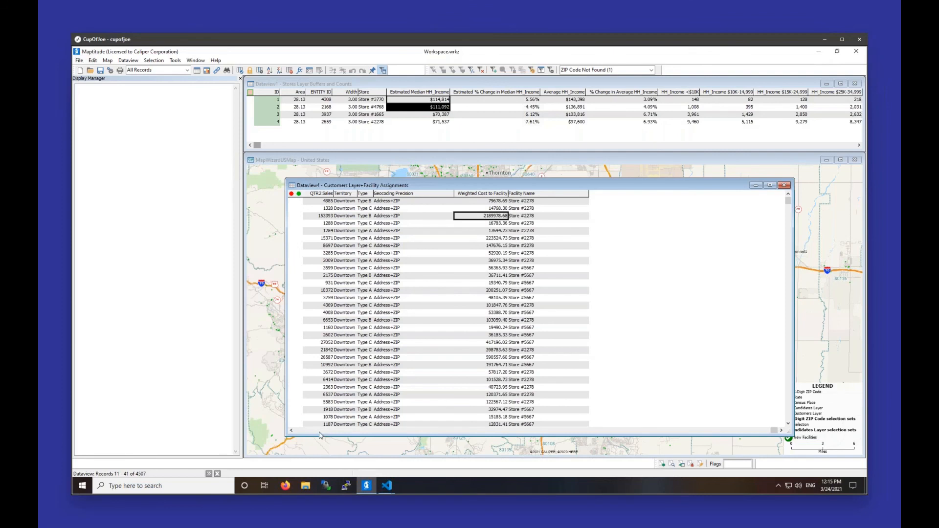
pyautogui.moveTo(405, 188)
pyautogui.mouseDown()
pyautogui.moveTo(417, 224)
pyautogui.moveTo(378, 274)
pyautogui.moveTo(392, 362)
pyautogui.moveTo(401, 153)
pyautogui.moveTo(381, 239)
pyautogui.moveTo(378, 331)
pyautogui.moveTo(415, 245)
pyautogui.moveTo(391, 188)
pyautogui.mouseUp()
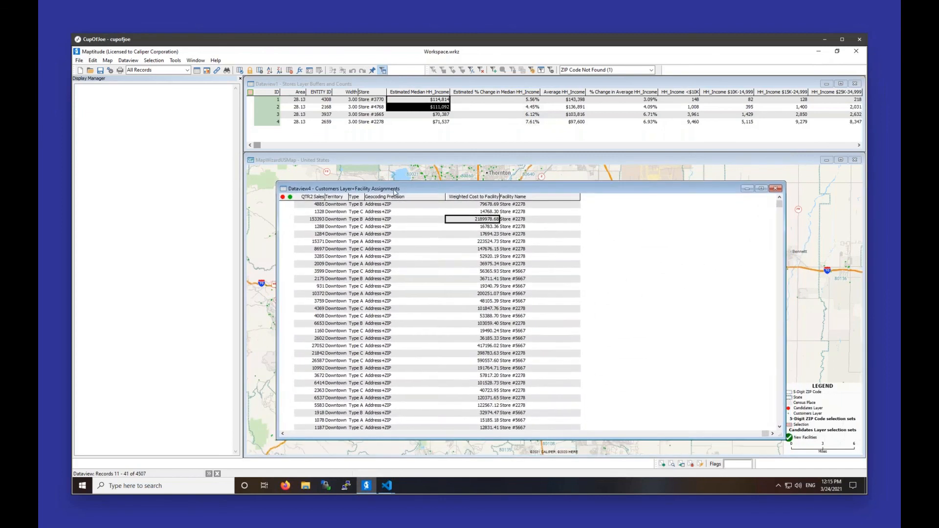
pyautogui.scroll(-3, 351, 400)
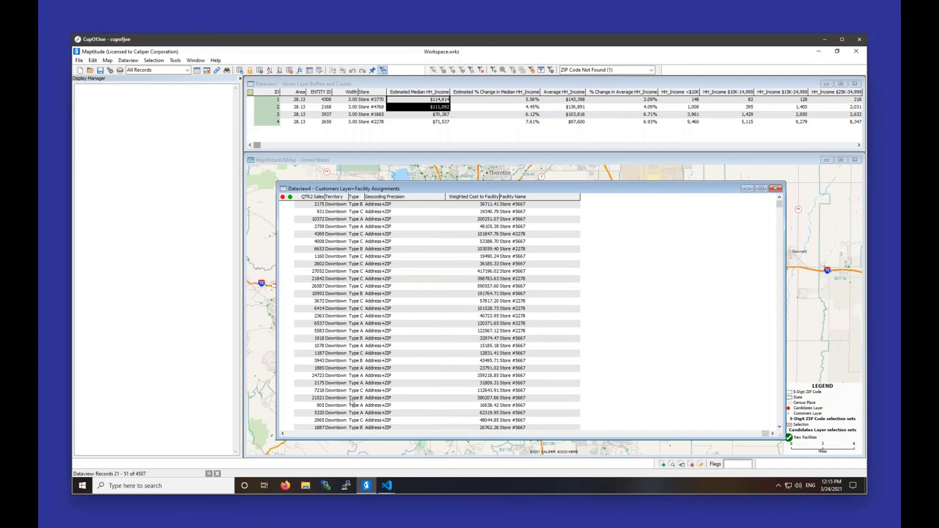
pyautogui.click(311, 437)
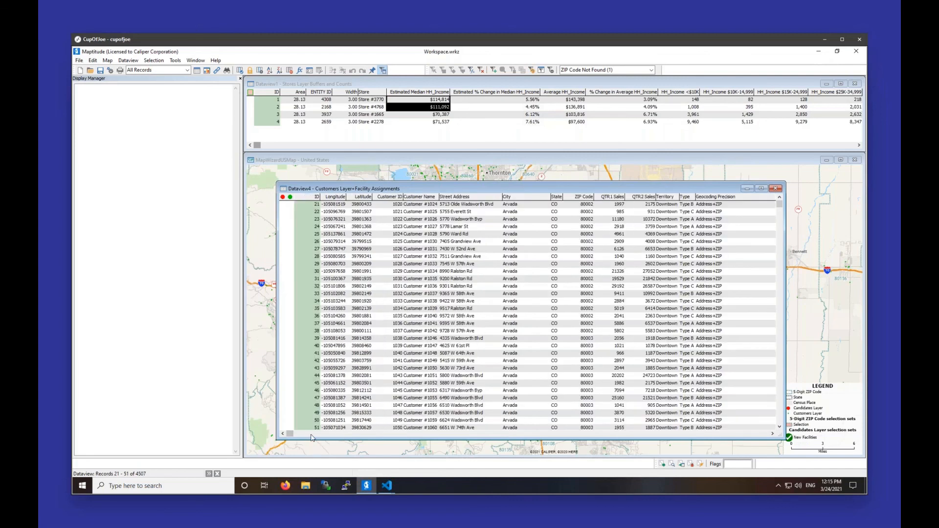
pyautogui.click(755, 428)
pyautogui.click(756, 434)
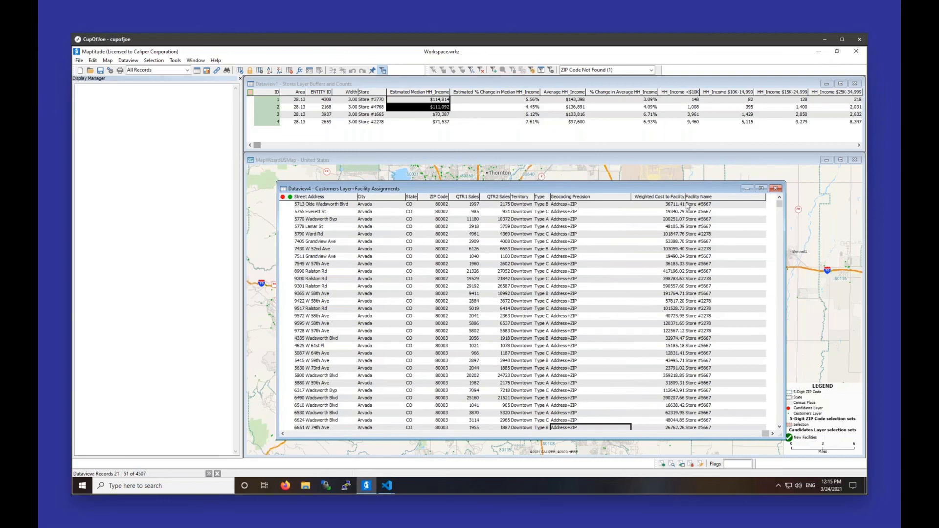
# Step: Check the export options for the assignments dataview, and zoom the United States map to the candidate sites east of Denver
pyautogui.click(79, 62)
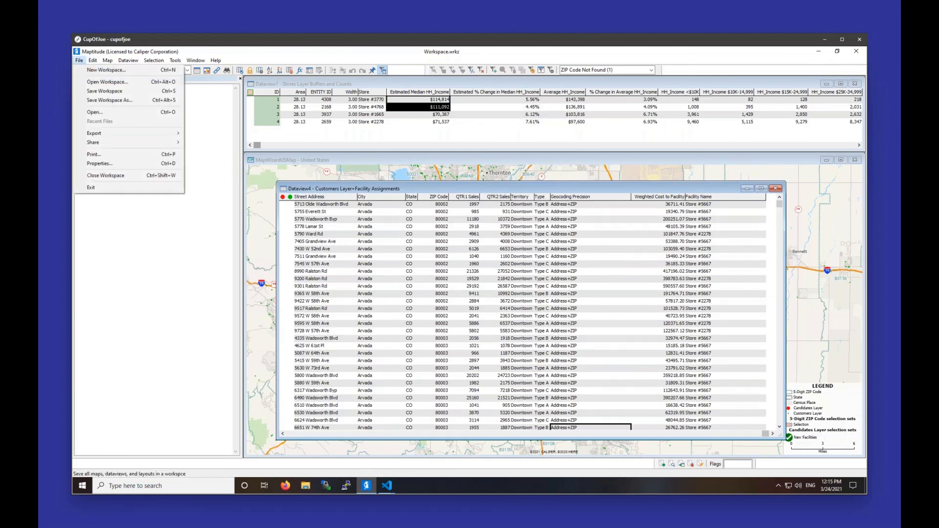
pyautogui.moveTo(166, 133)
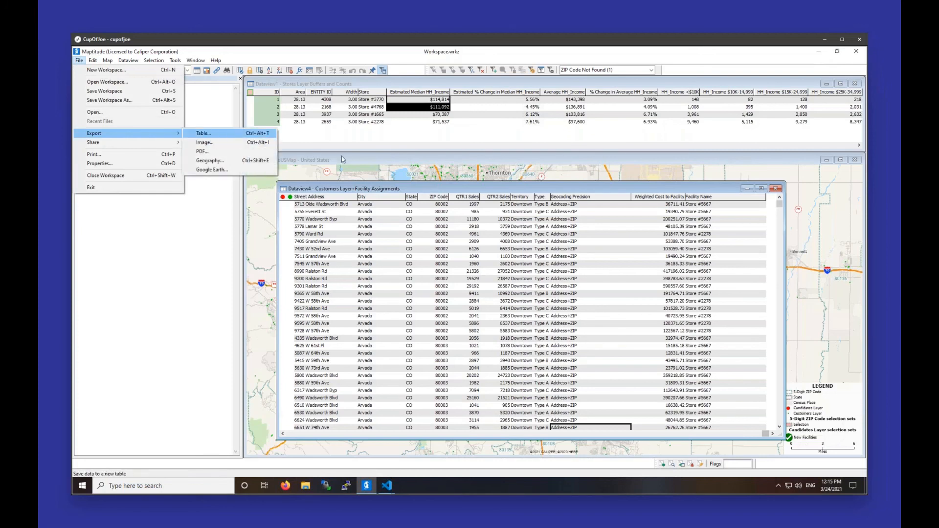
pyautogui.click(361, 163)
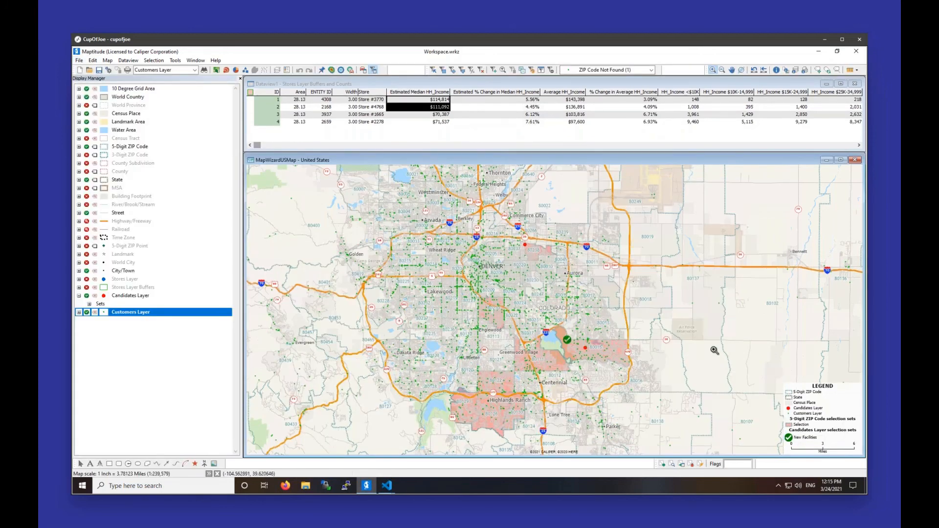
pyautogui.moveTo(498, 238); pyautogui.dragTo(622, 363)
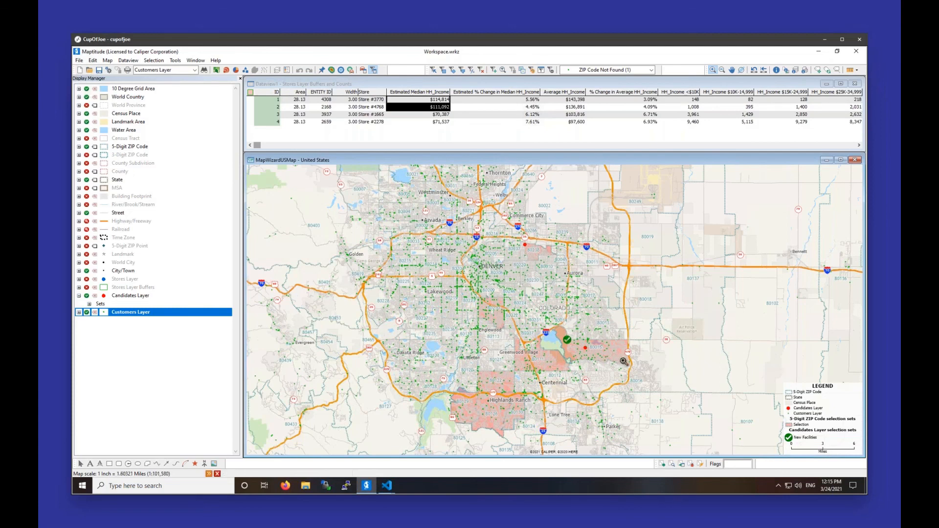